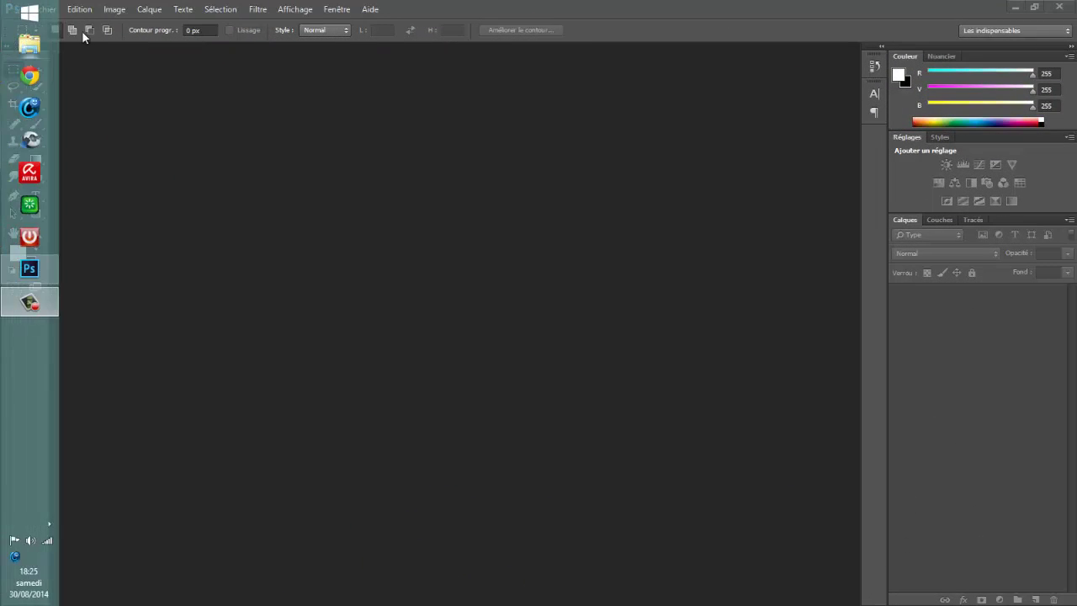
Open the image background YT 2.png from the wallpaper folder fond d'écran.
click(45, 10)
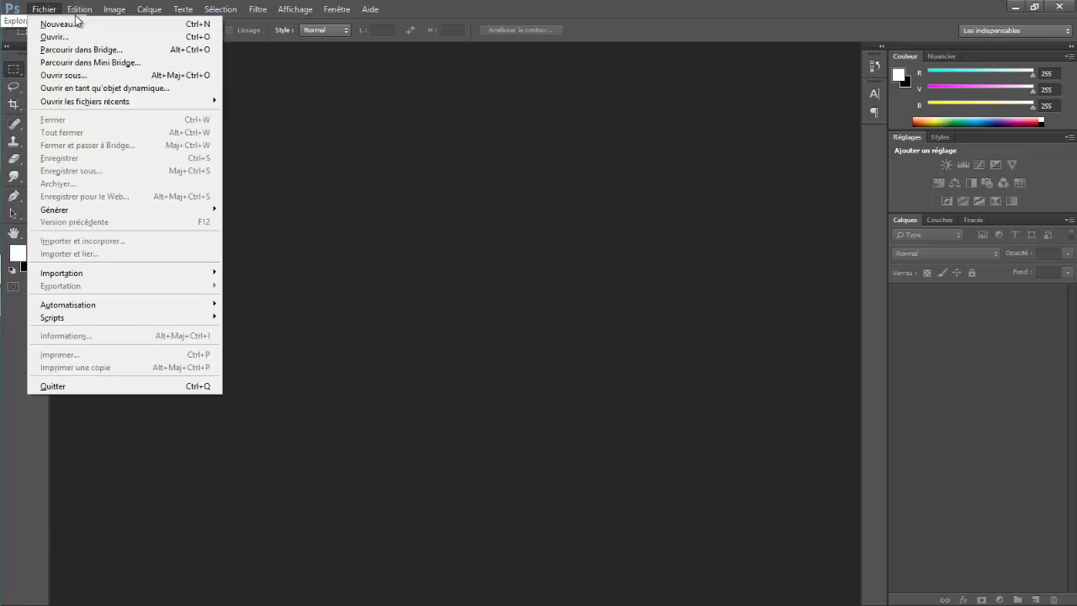
click(41, 36)
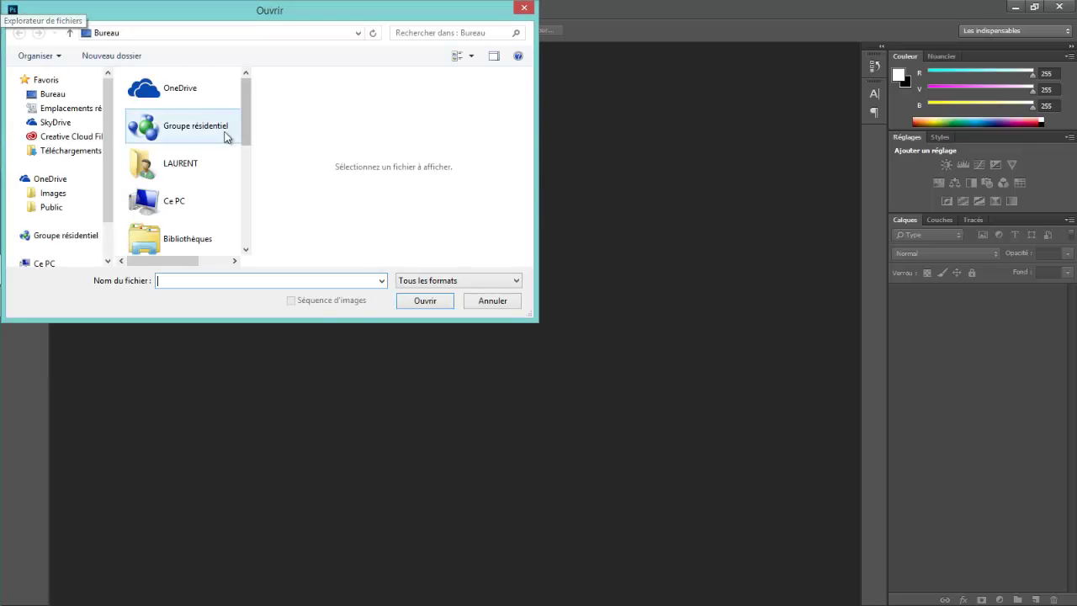
drag(245, 140, 244, 243)
double_click(212, 203)
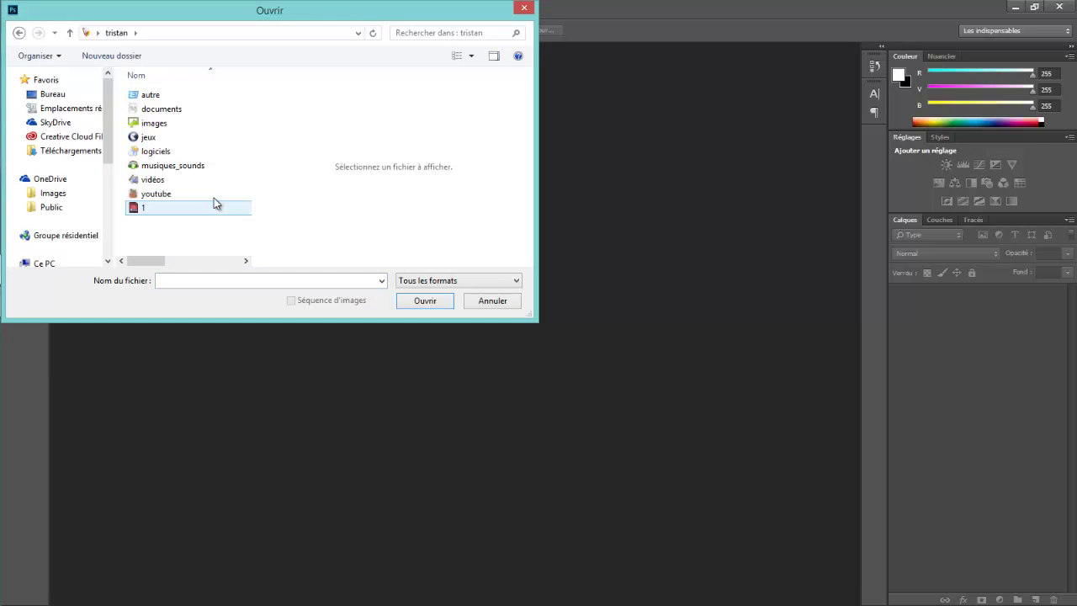
click(156, 98)
double_click(156, 97)
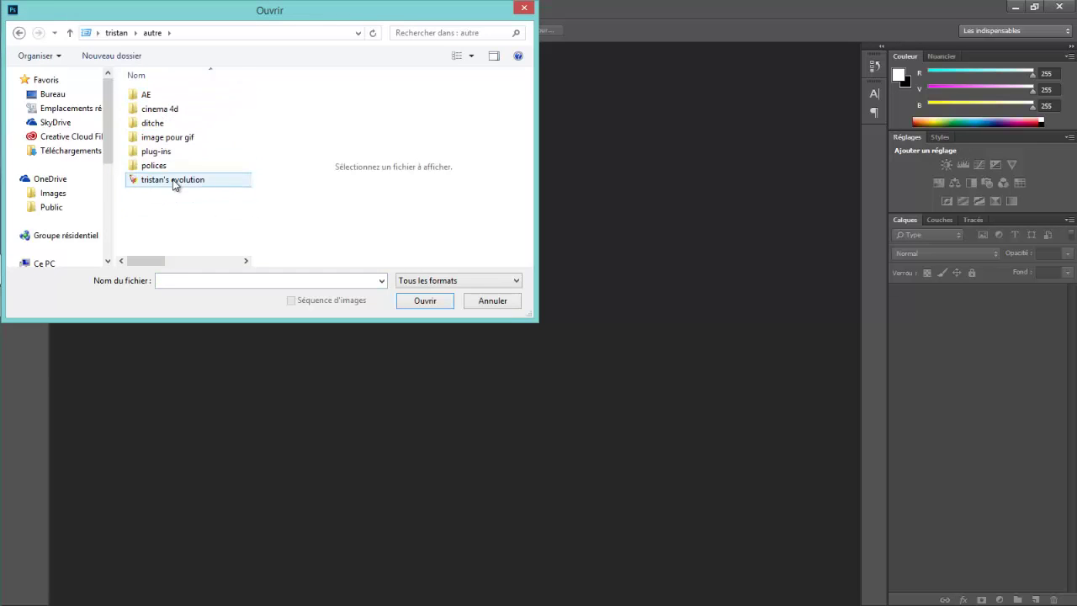
double_click(173, 182)
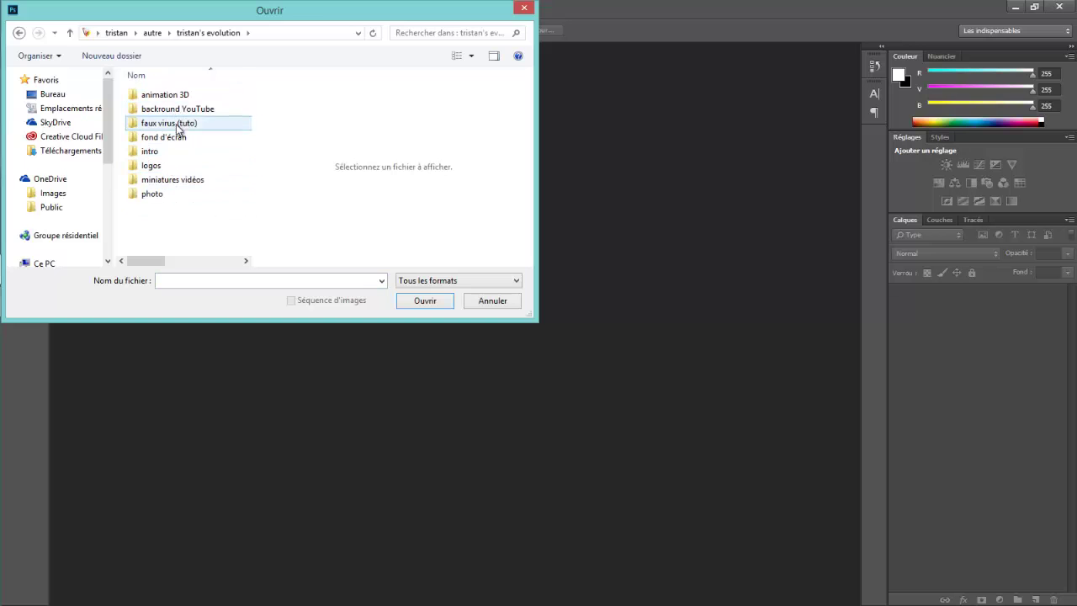
double_click(167, 146)
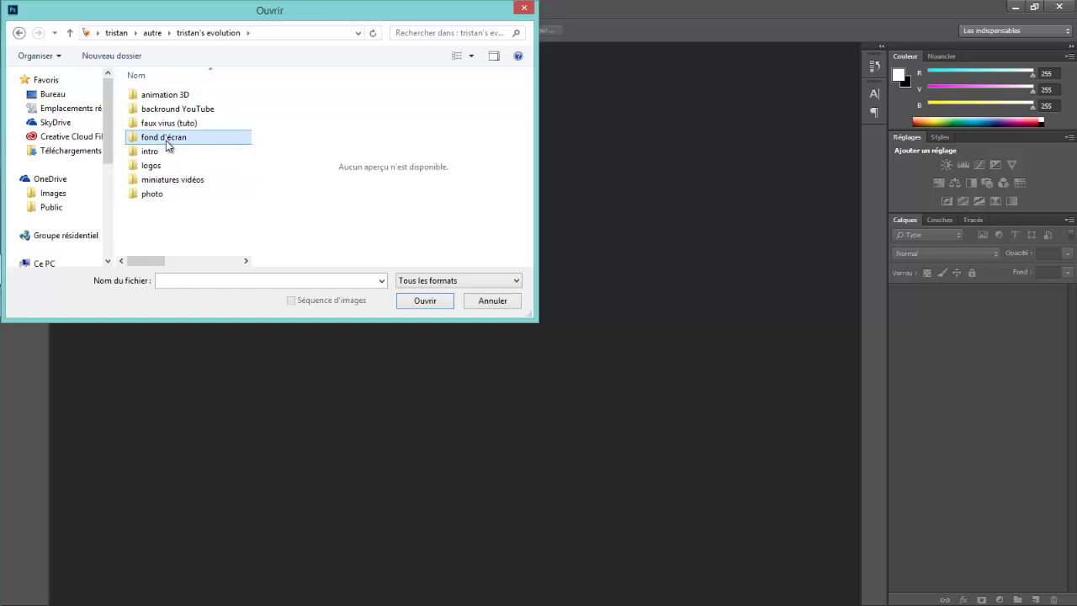
click(182, 139)
double_click(181, 138)
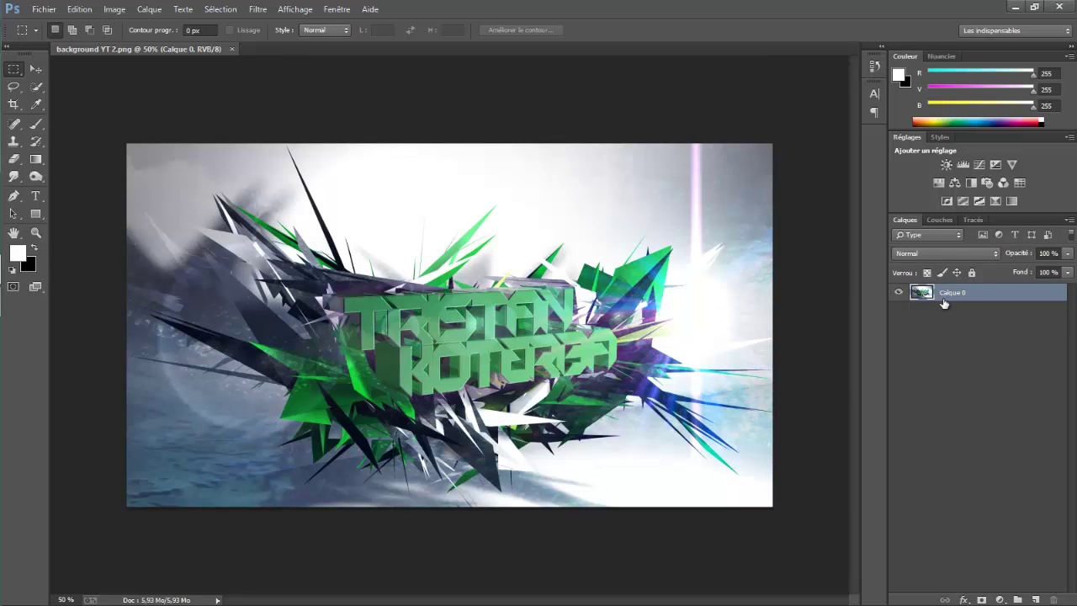
key(ctrl+j)
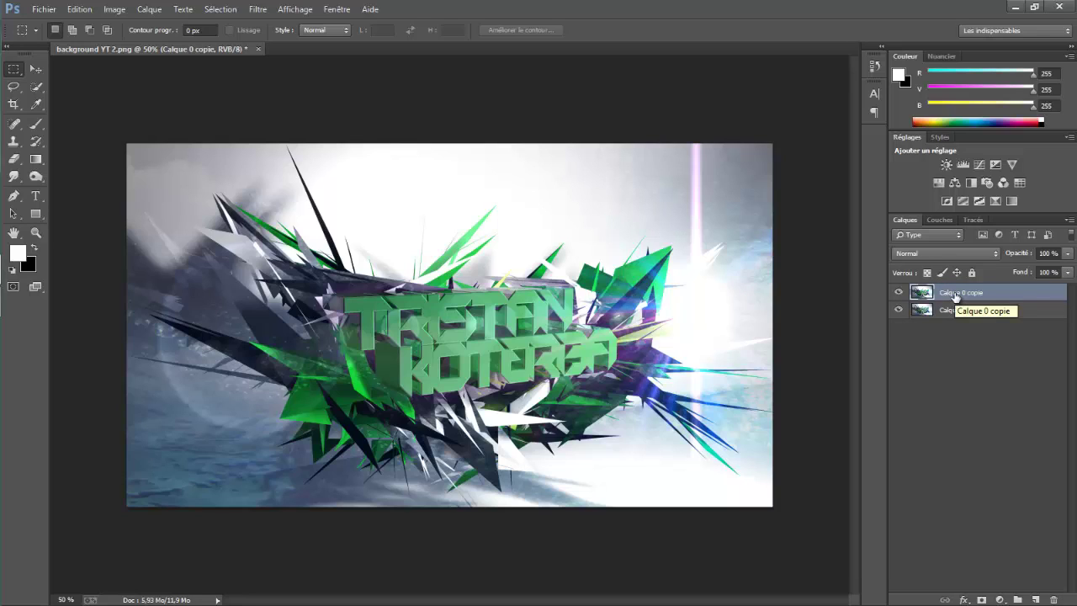
key(ctrl+z)
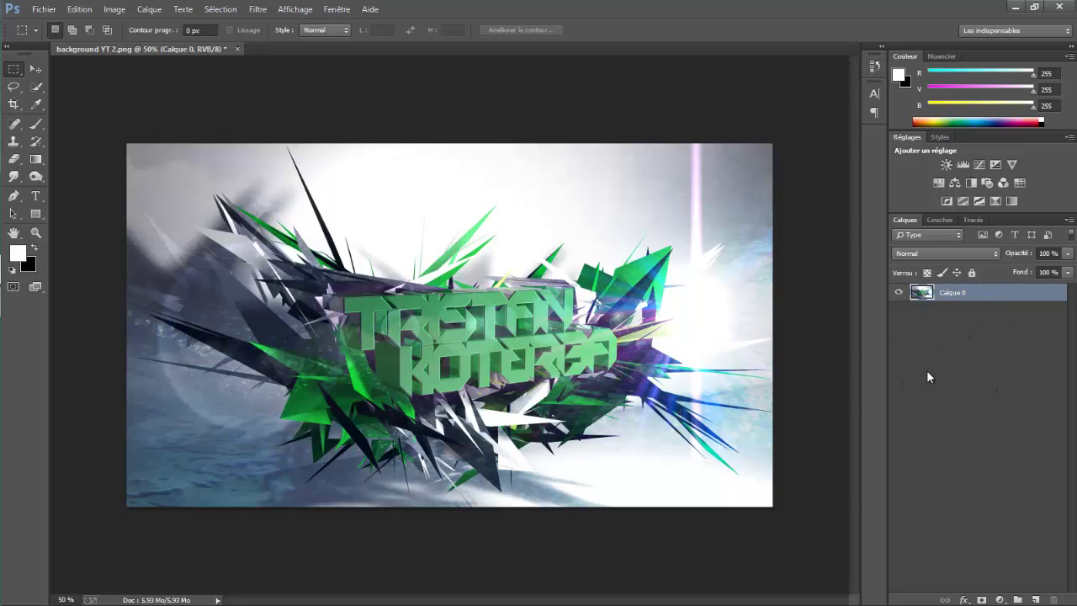
click(972, 272)
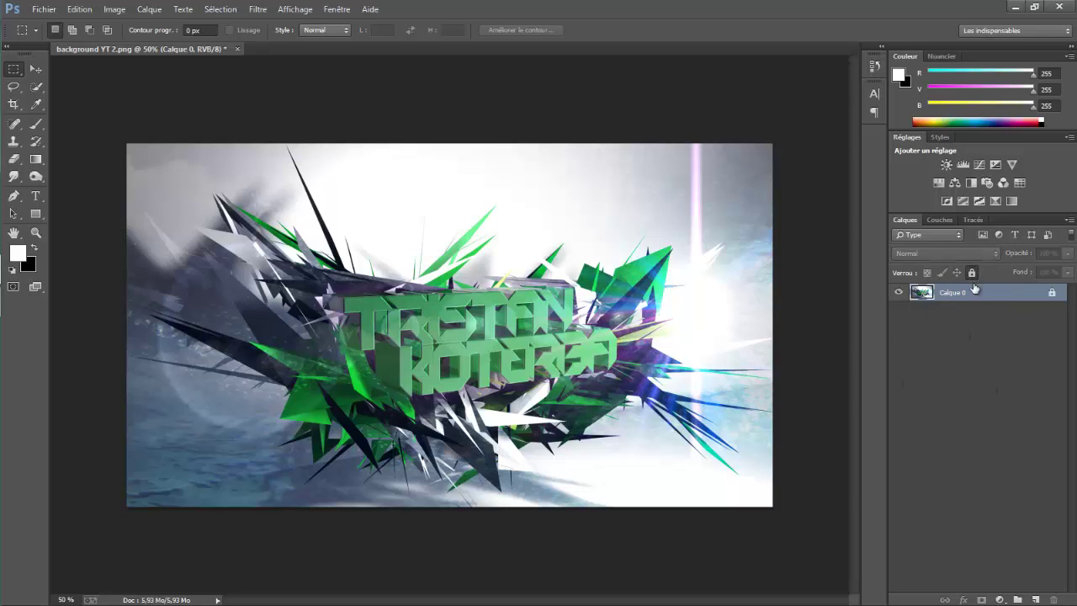
click(1051, 294)
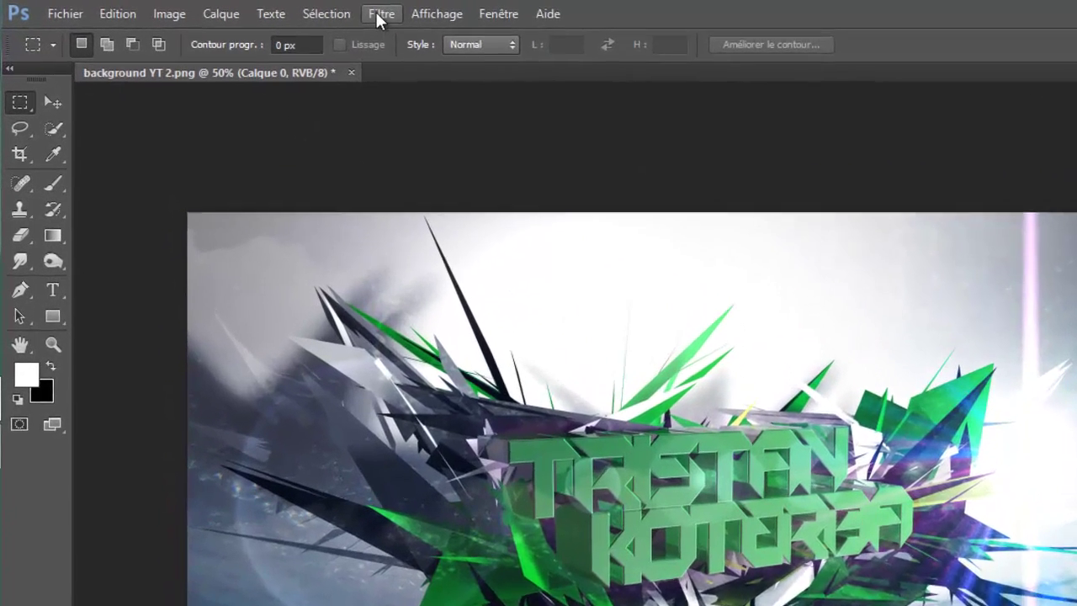
Apply the Add Noise filter (Ajout de bruit) to Calque 0 with 10% amount and uniform distribution.
click(258, 9)
mouse_move(525, 254)
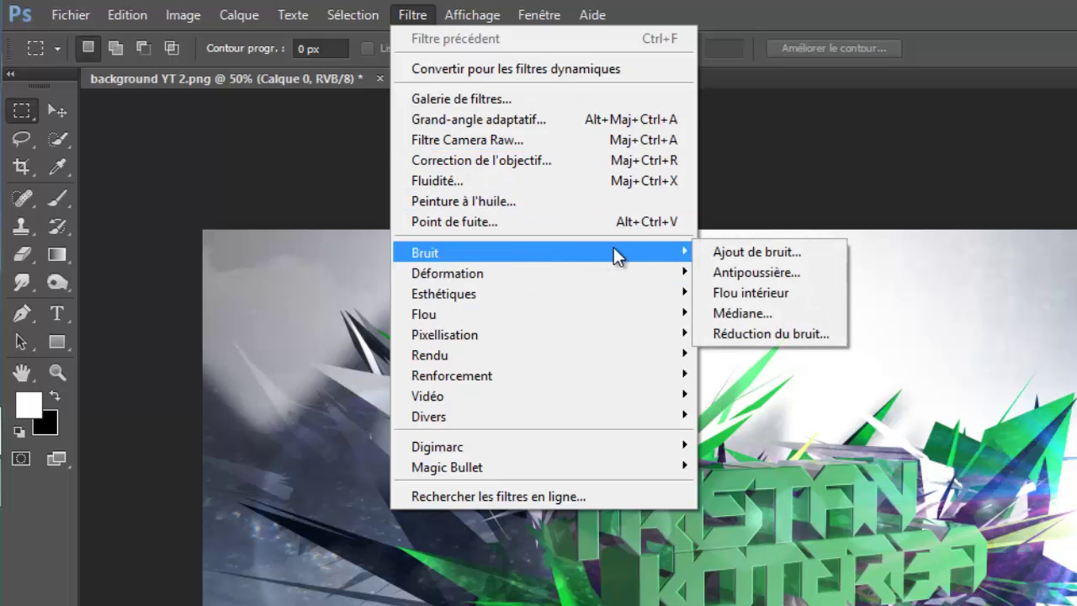
click(728, 252)
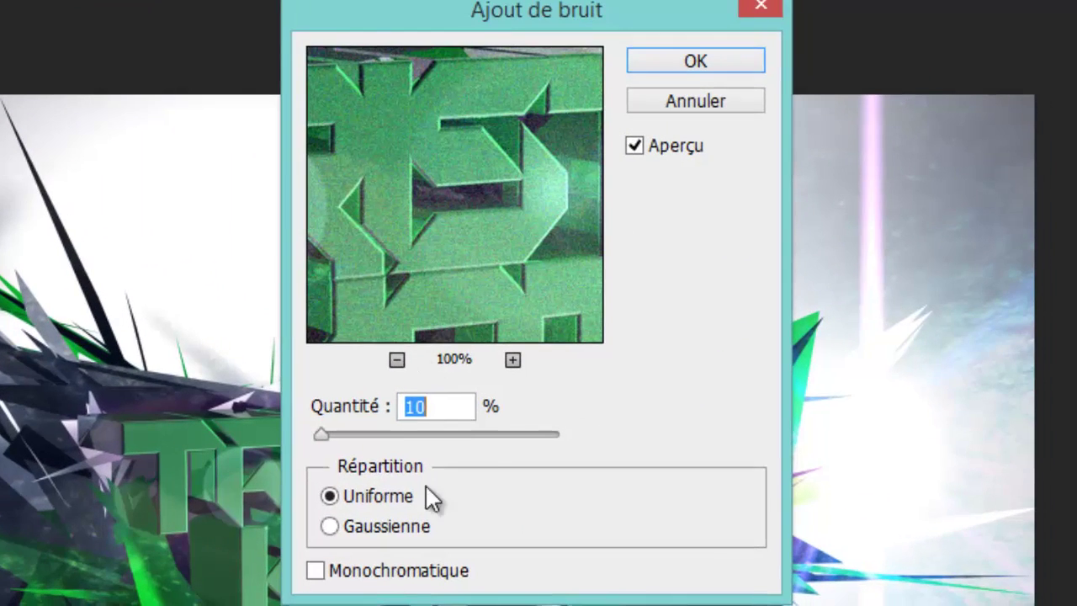
click(692, 63)
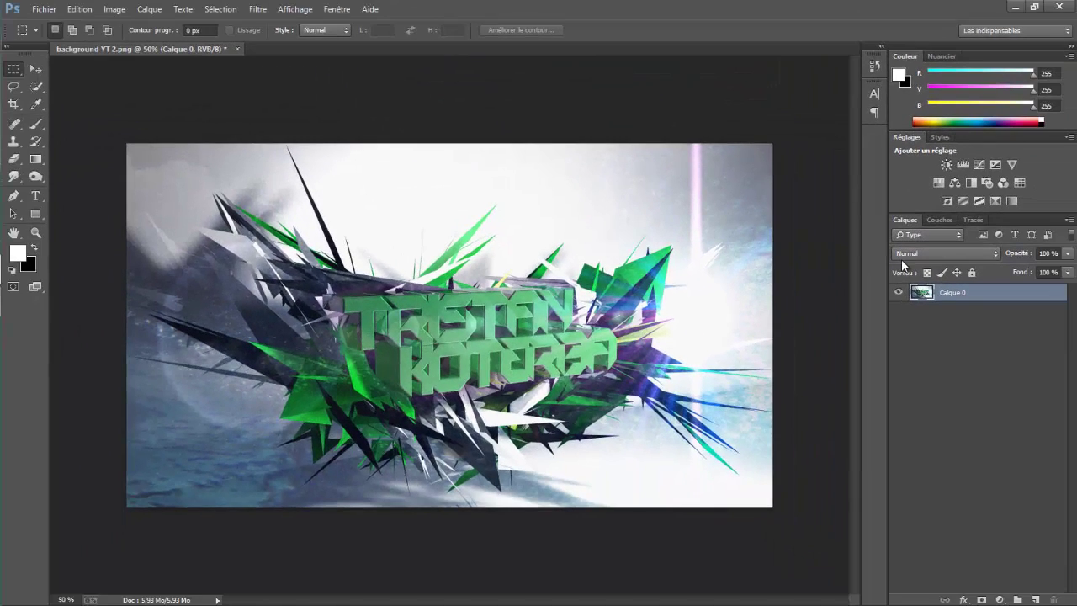
Duplicate the noisy layer and set the copy's opacity to 50%.
key(ctrl+j)
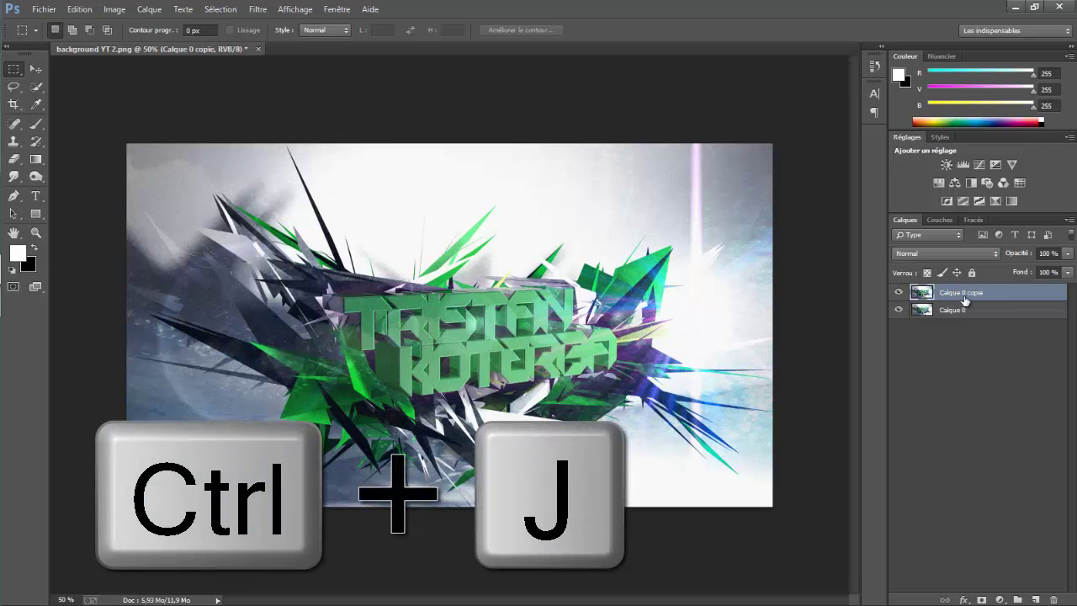
click(1045, 252)
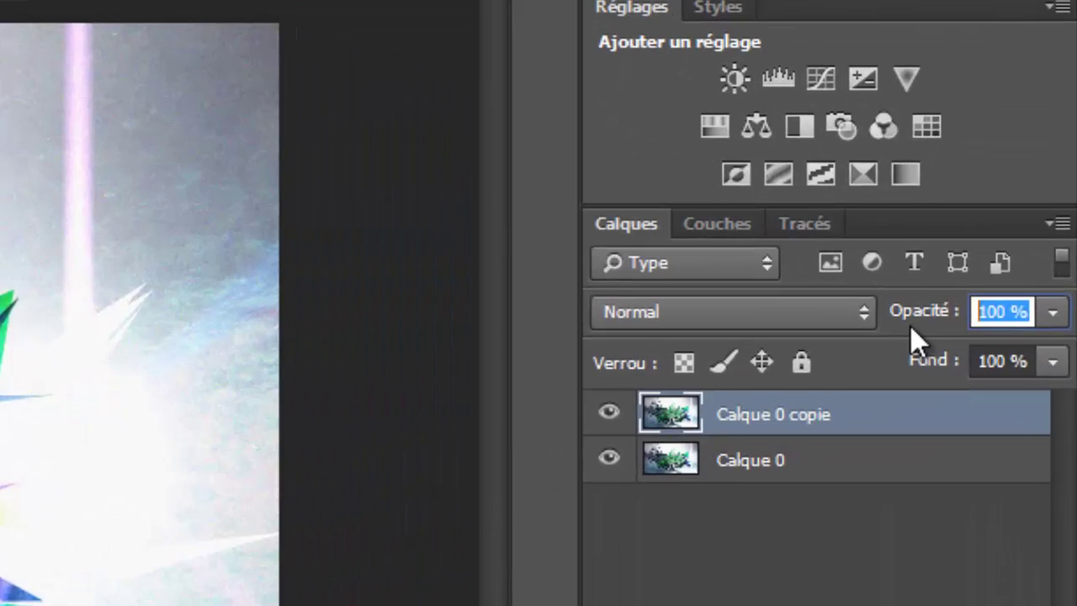
text(50)
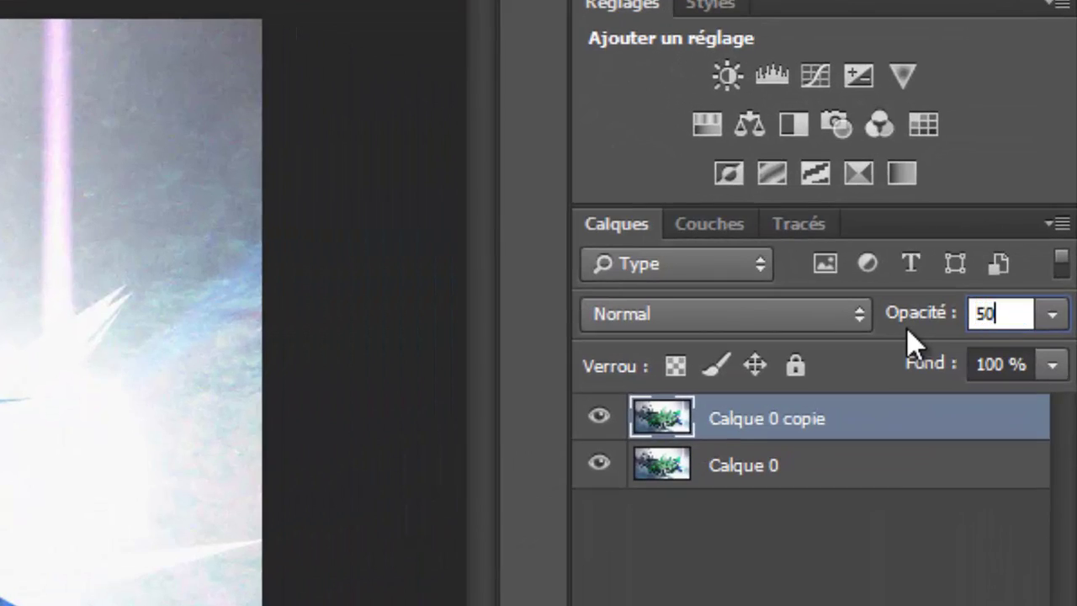
key(Return)
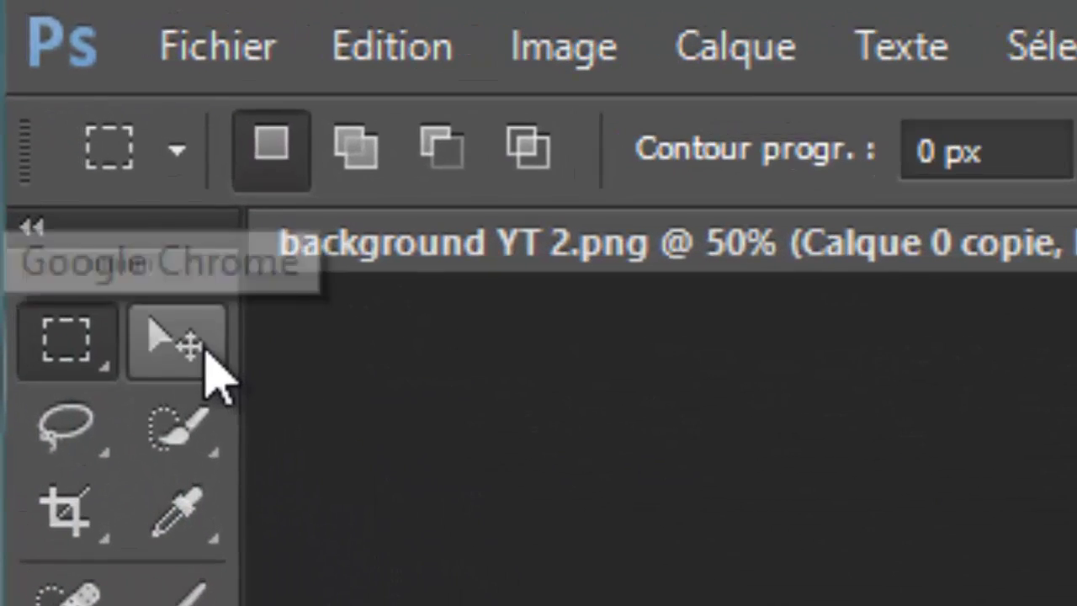
Shift Calque 0 copie a few pixels left and down from the layer beneath with the Move tool.
click(205, 353)
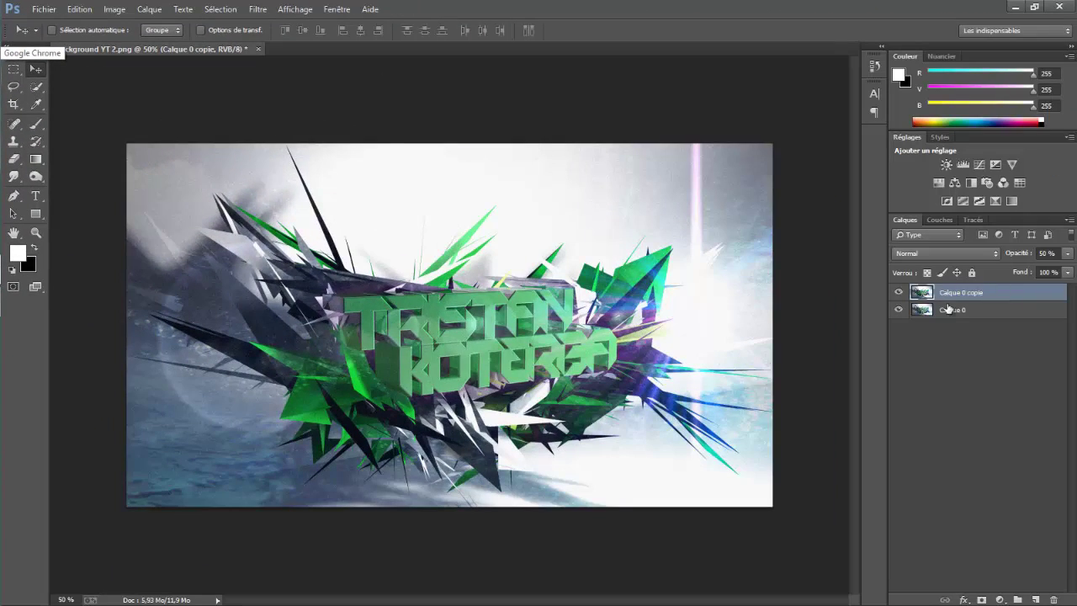
click(407, 298)
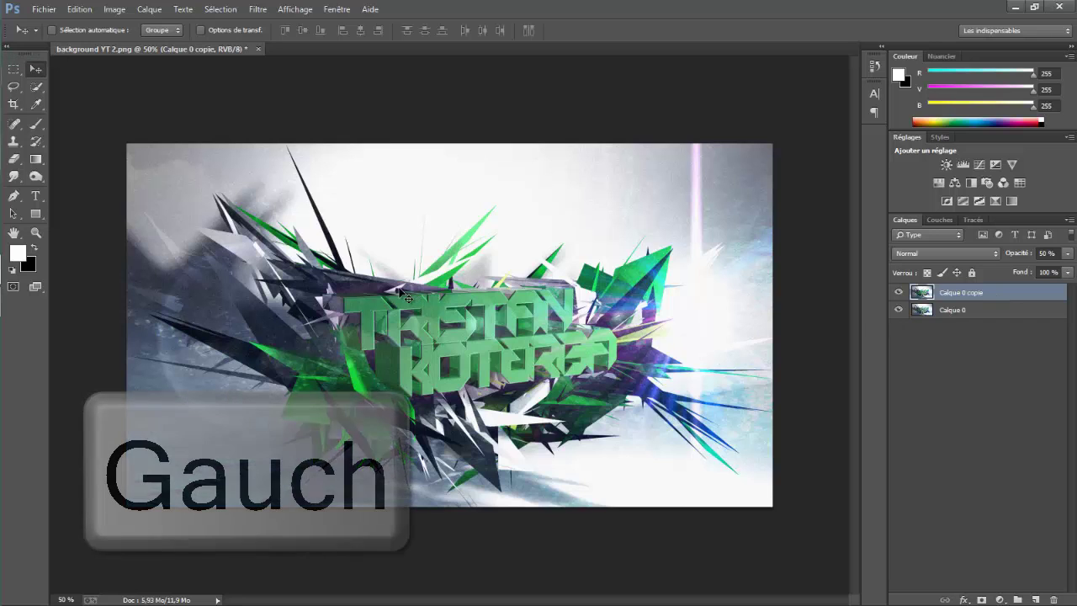
drag(399, 292, 406, 296)
key(Down)
key(Down)
key(Down)
key(Down)
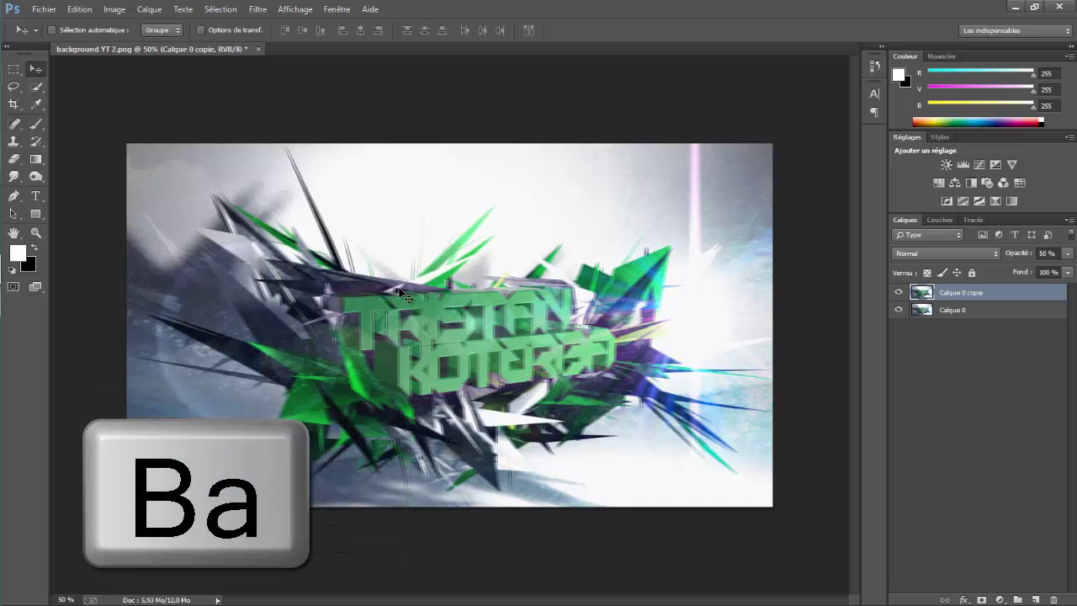
key(Down)
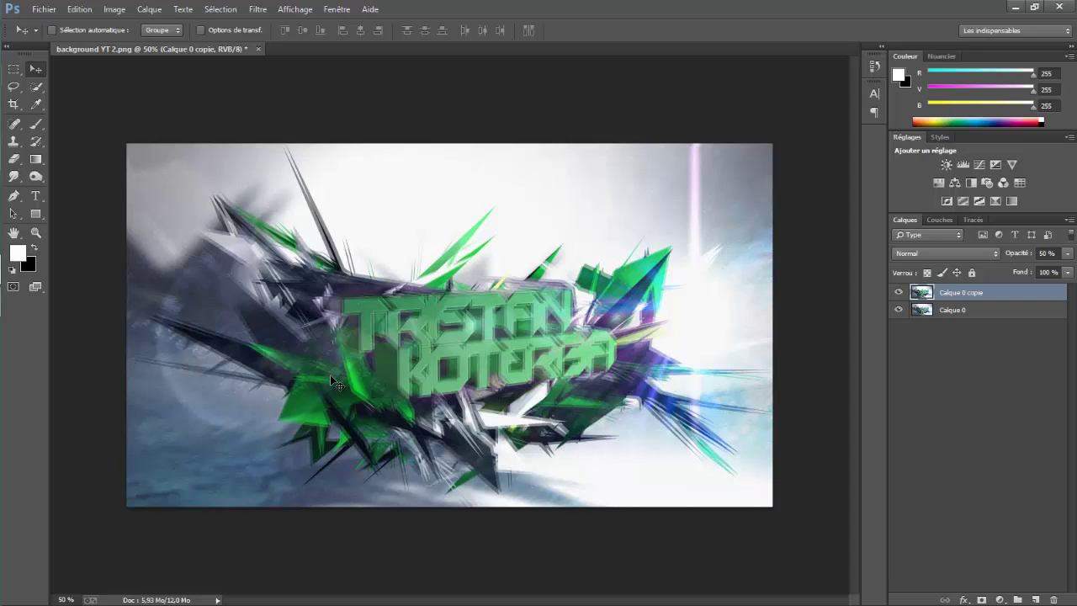
key(Right)
key(Right)
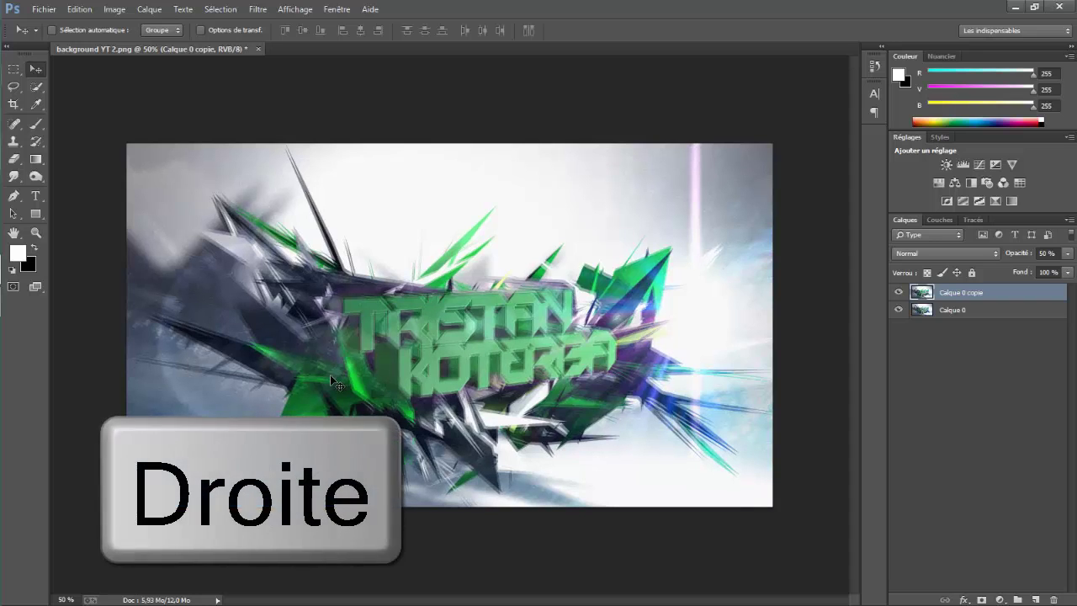
key(Up)
key(Up)
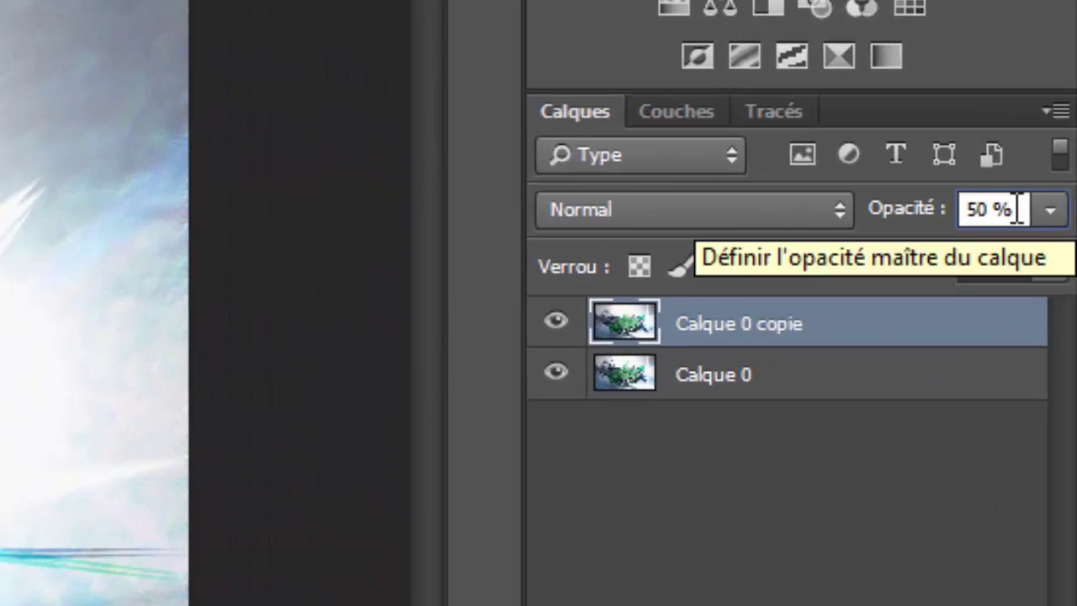
Set the opacity of Calque 0 copie to 100%.
key(Return)
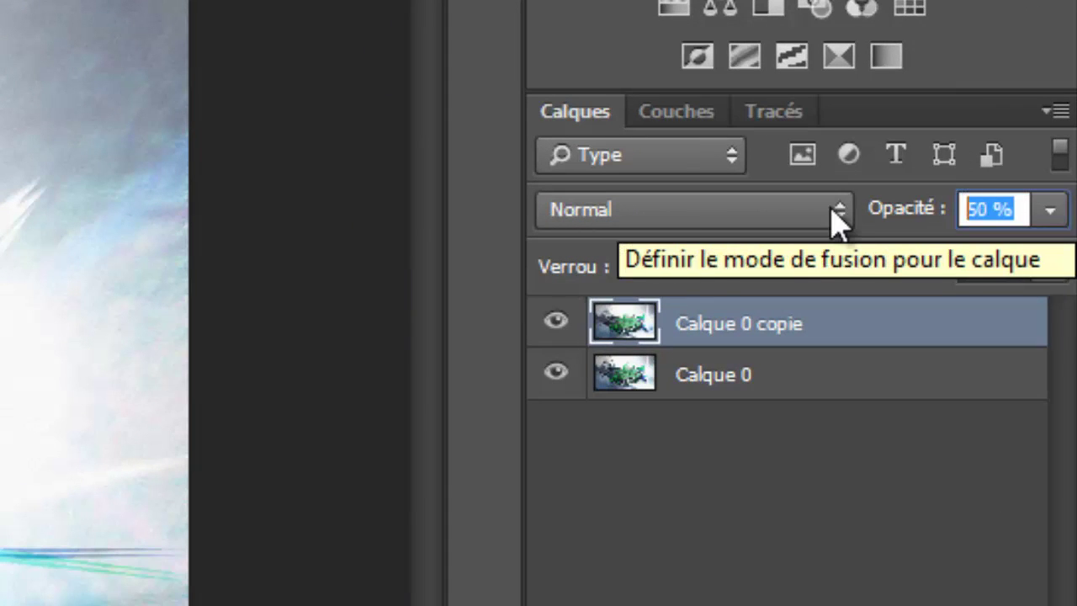
text(100)
key(Return)
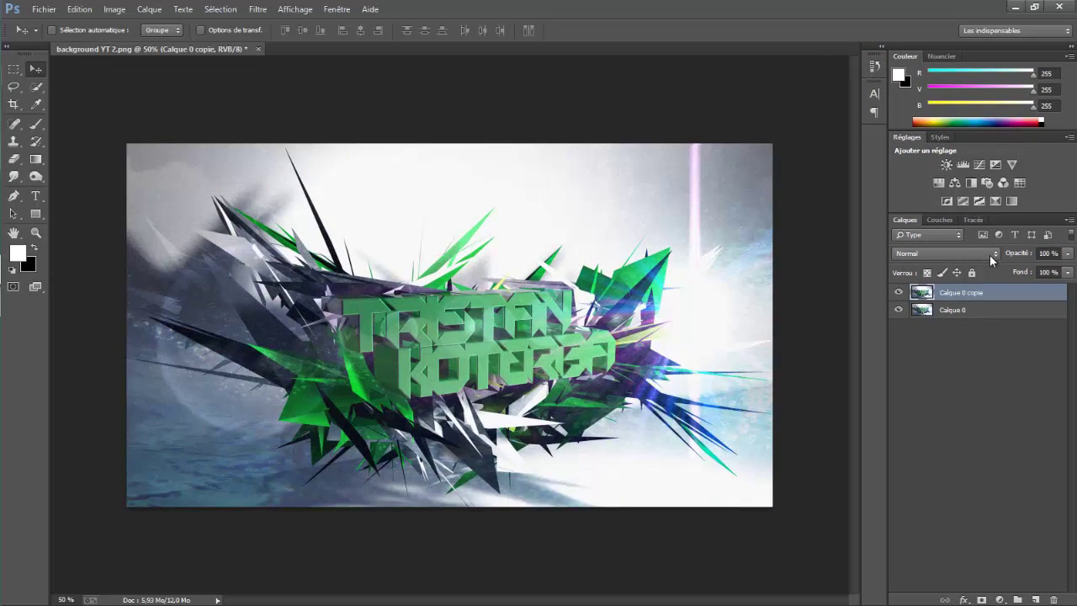
Rotate Calque 0 copie by 1° with Free Transform and apply the transformation.
key(ctrl+t)
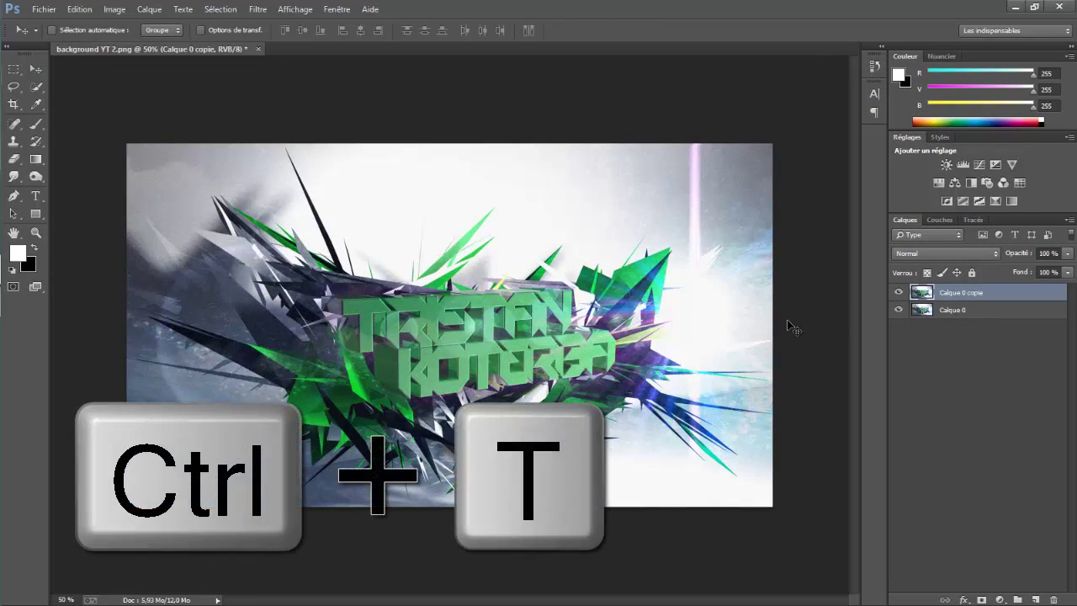
key(ctrl+t)
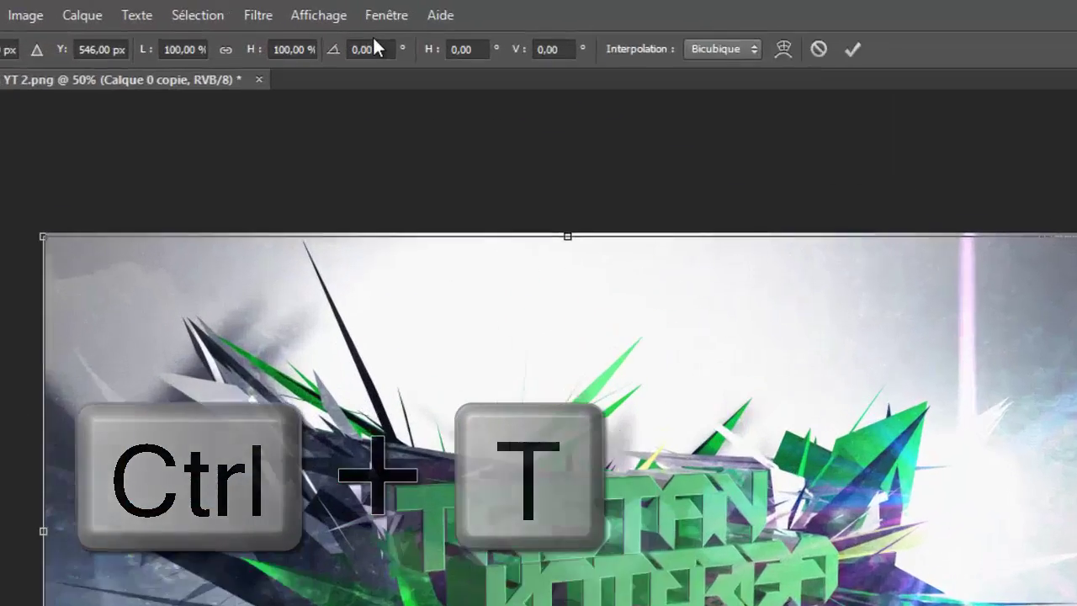
click(328, 30)
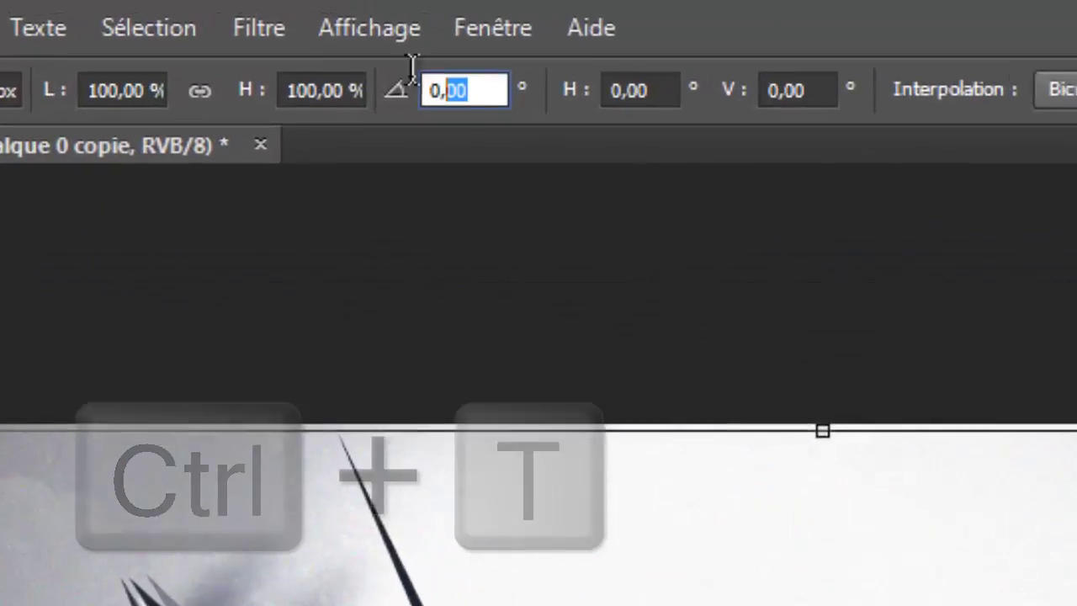
text(1)
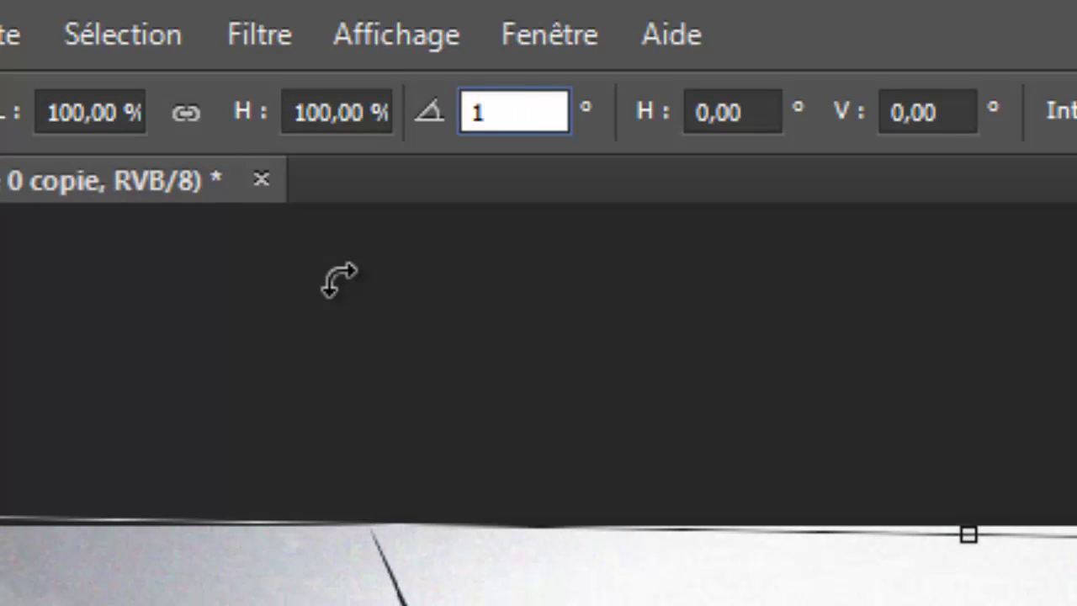
key(Return)
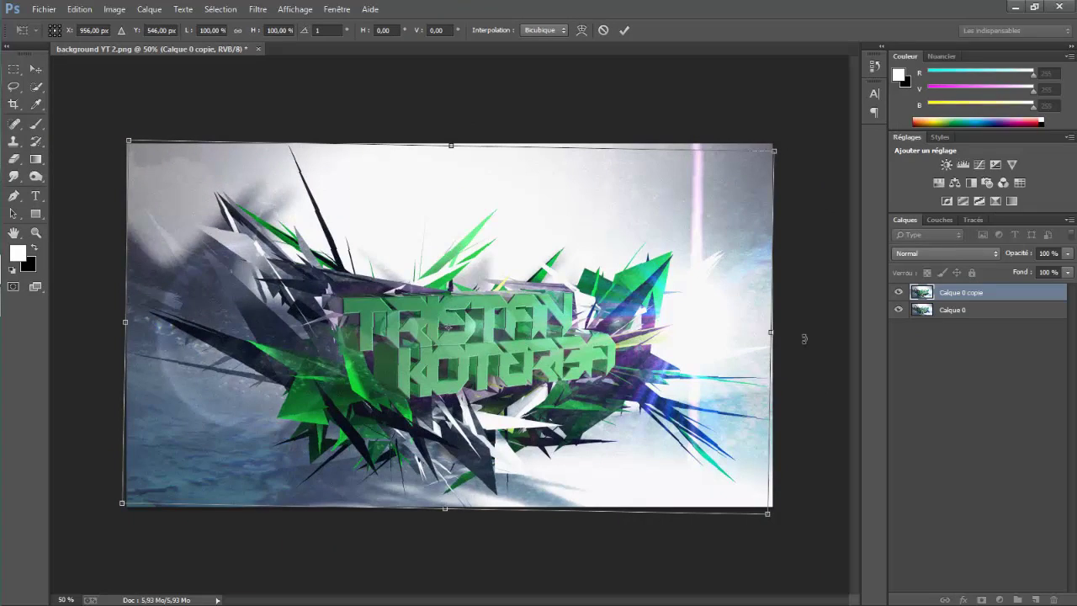
key(Return)
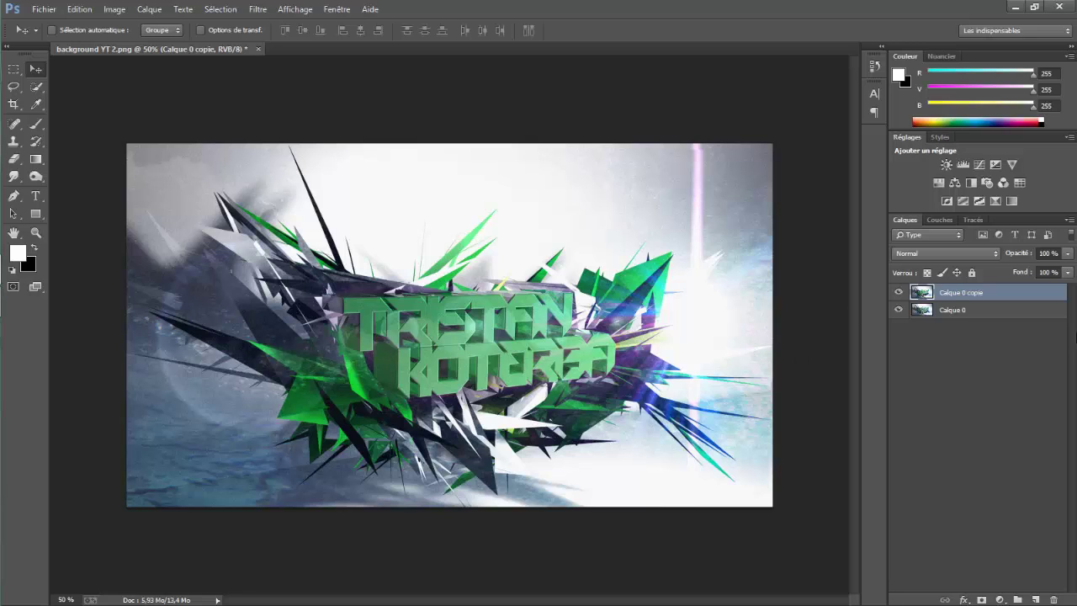
Apply the Channel Mixer to Calque 0 with the Vert source at 0% for the Vert output channel, and check the layer by itself.
click(949, 311)
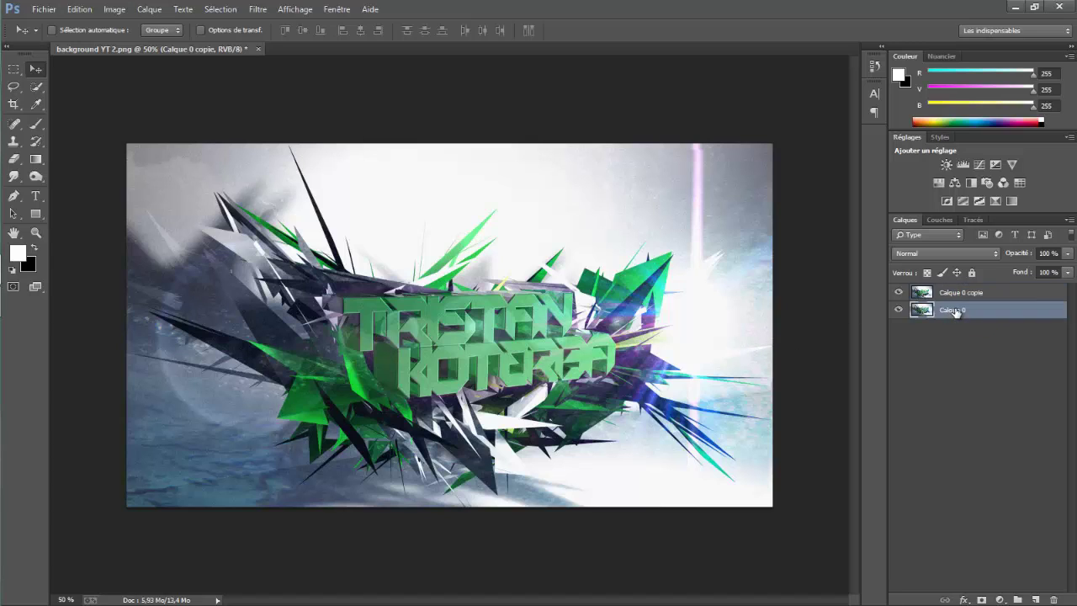
right_click(955, 307)
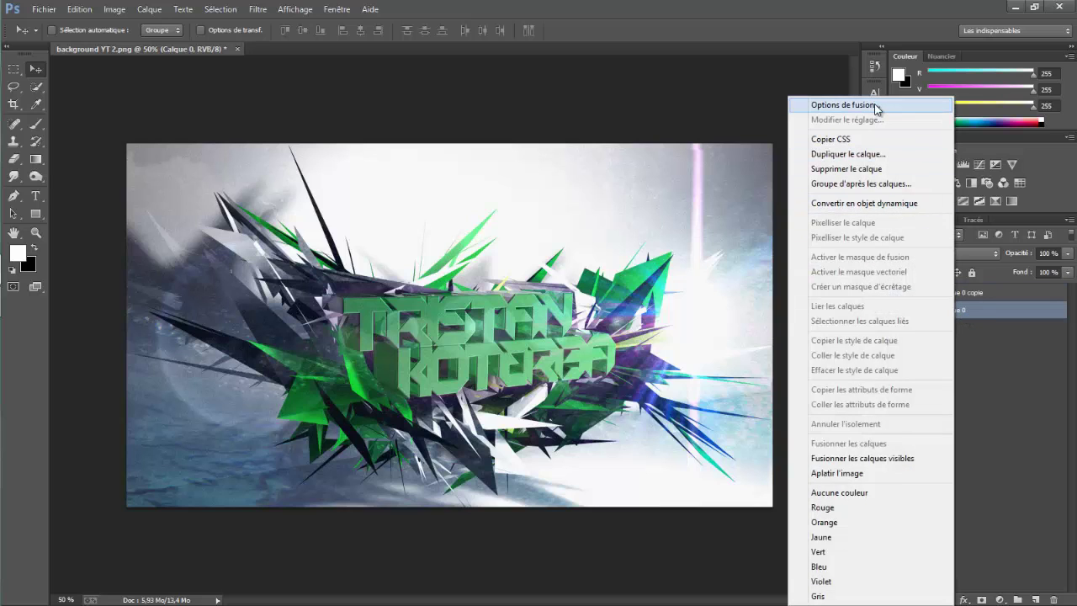
click(110, 15)
click(109, 12)
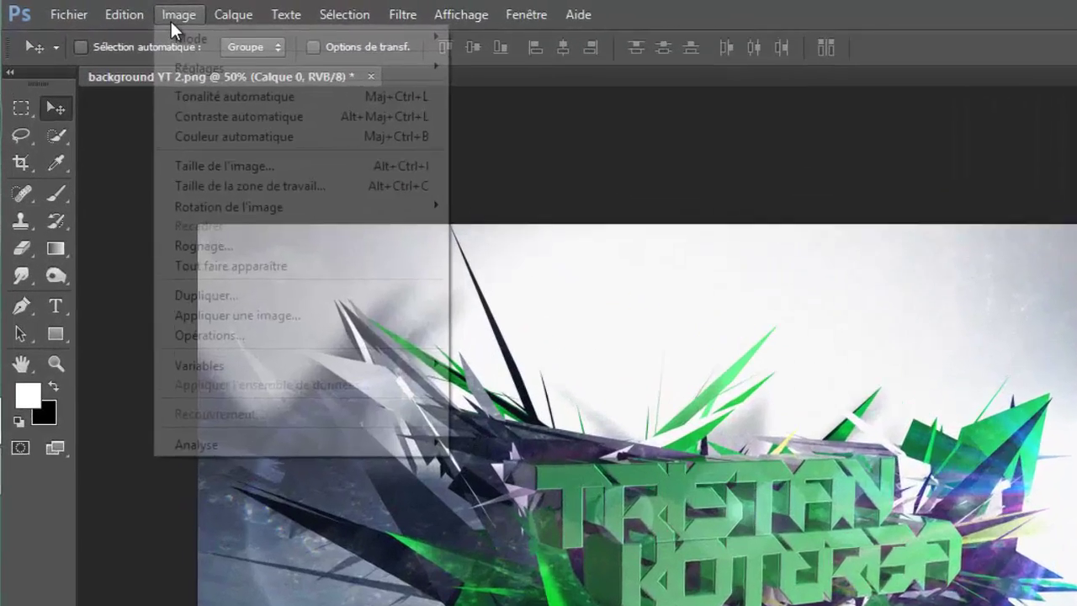
mouse_move(187, 70)
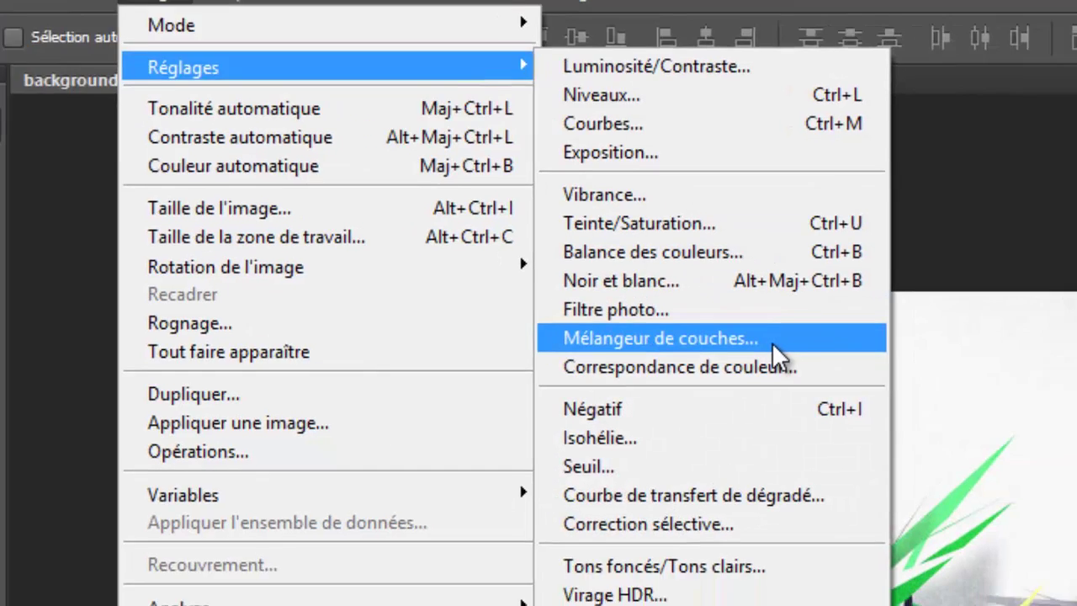
click(871, 377)
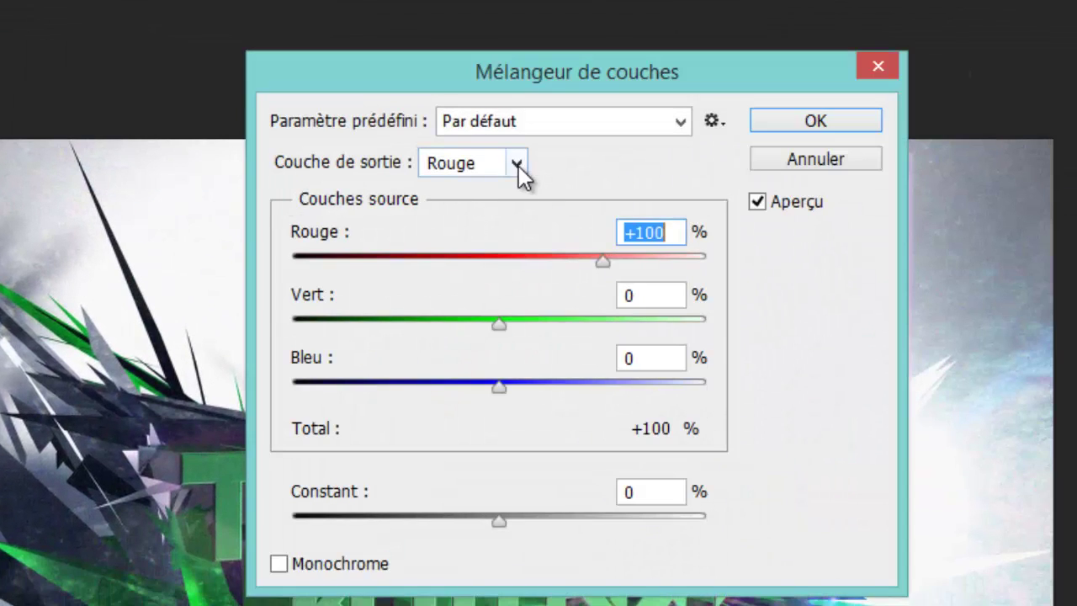
click(516, 164)
click(487, 209)
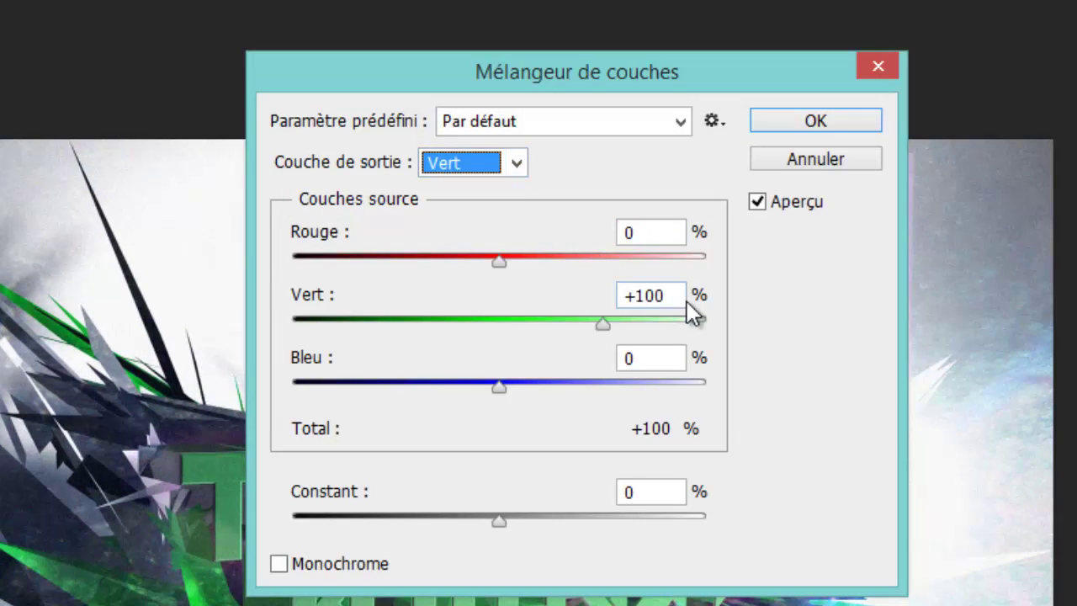
drag(670, 295, 507, 295)
text(0)
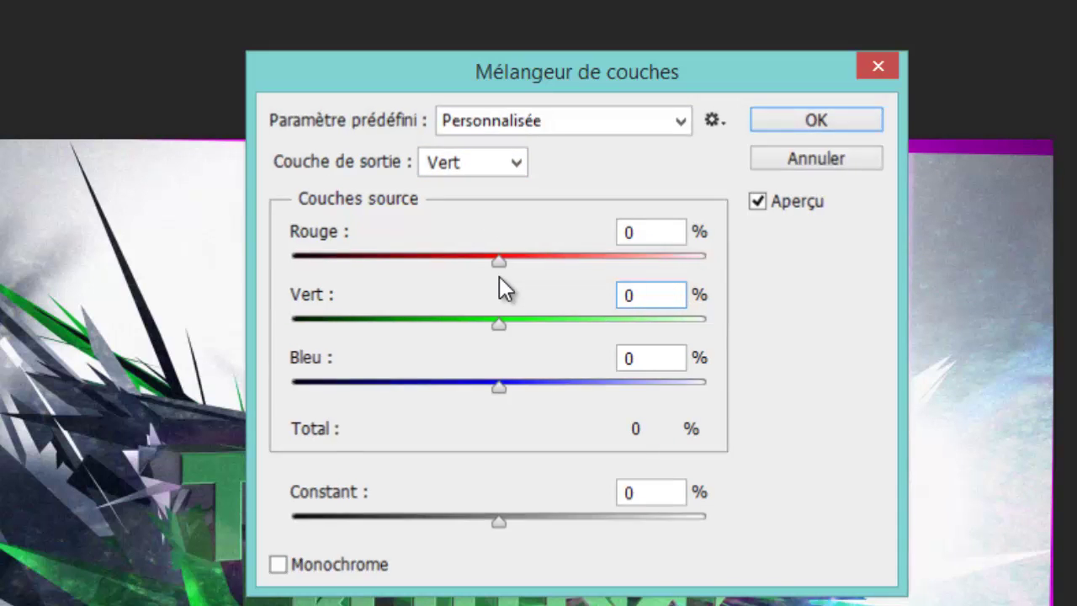
key(Return)
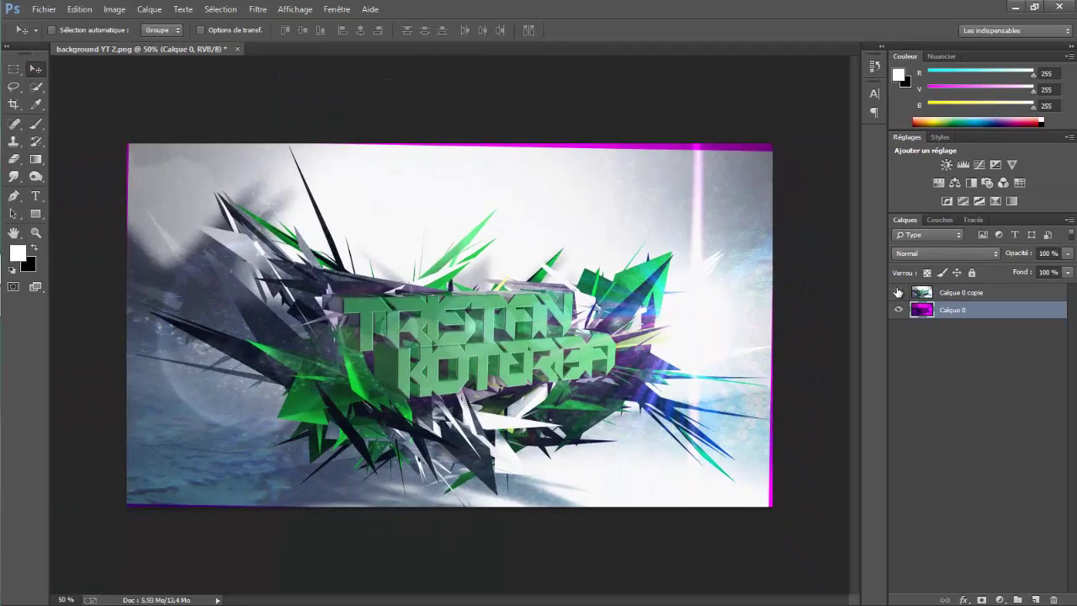
click(898, 292)
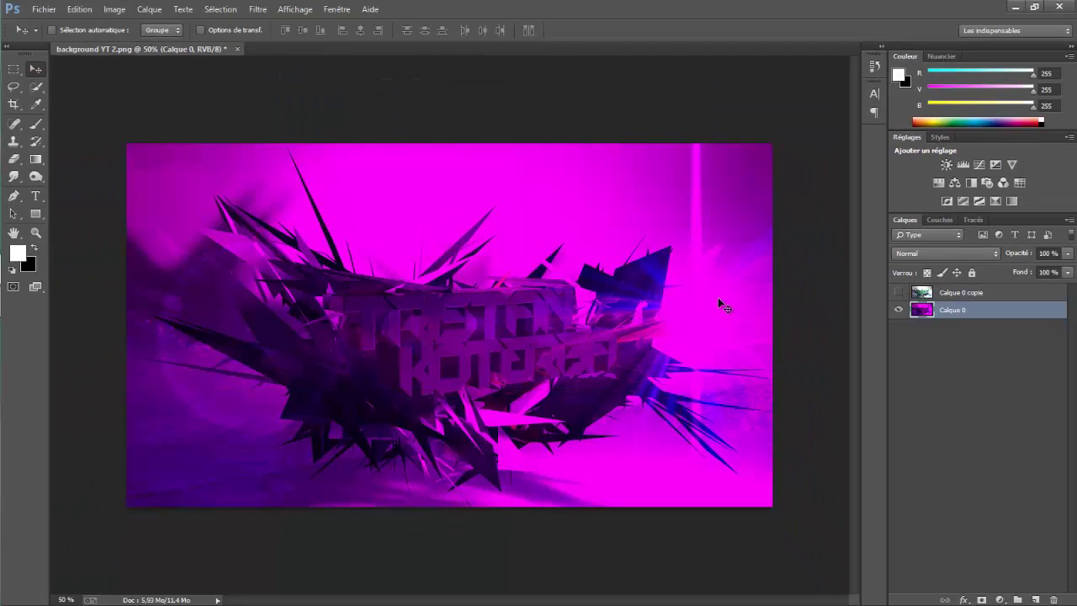
click(899, 293)
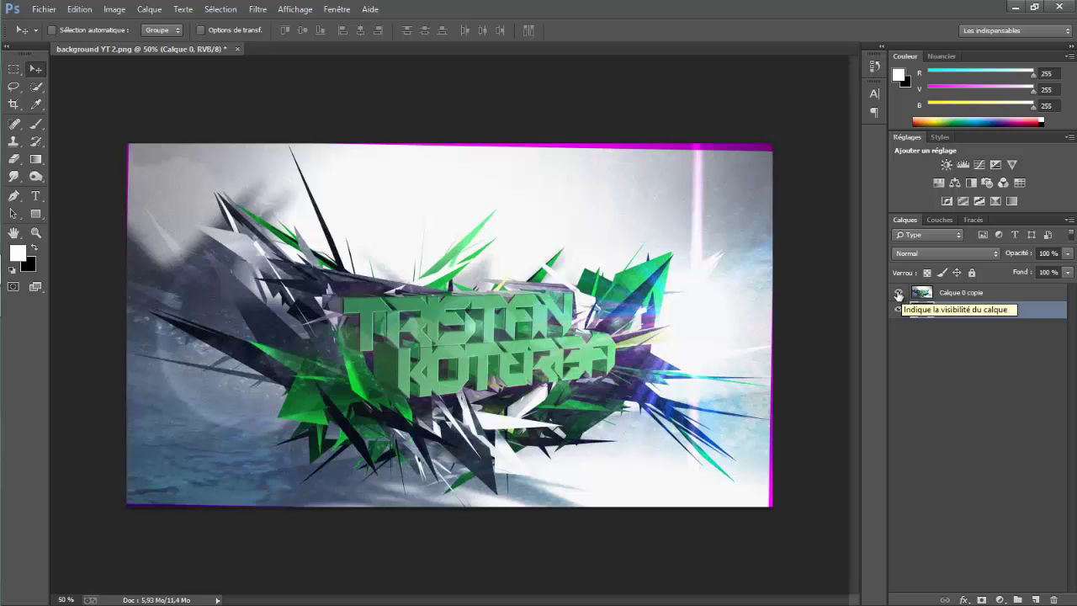
Open the Channel Mixer adjustment for Calque 0 copie.
click(967, 292)
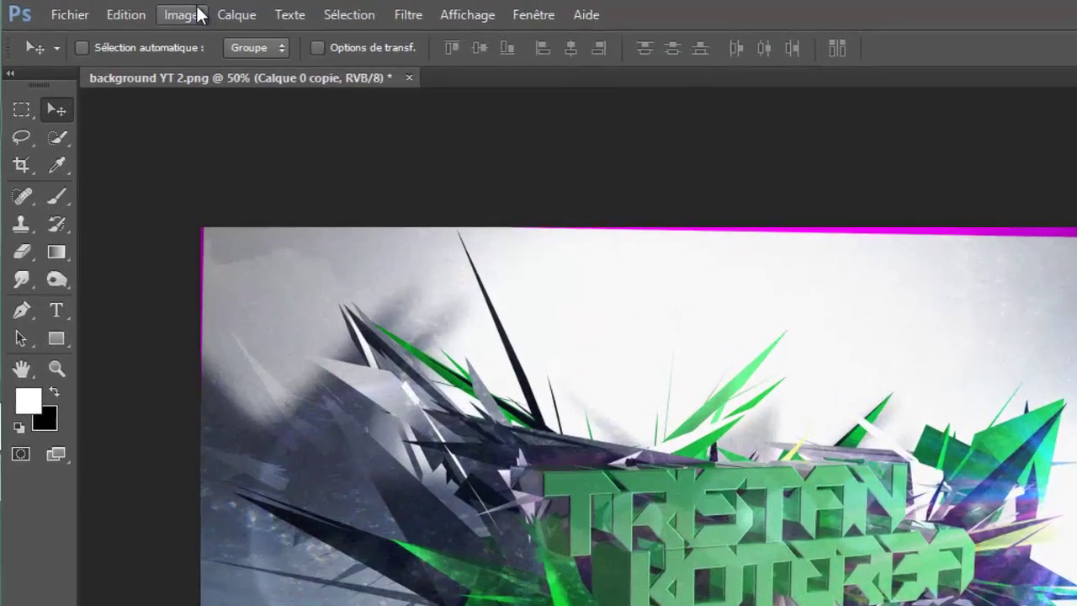
click(121, 9)
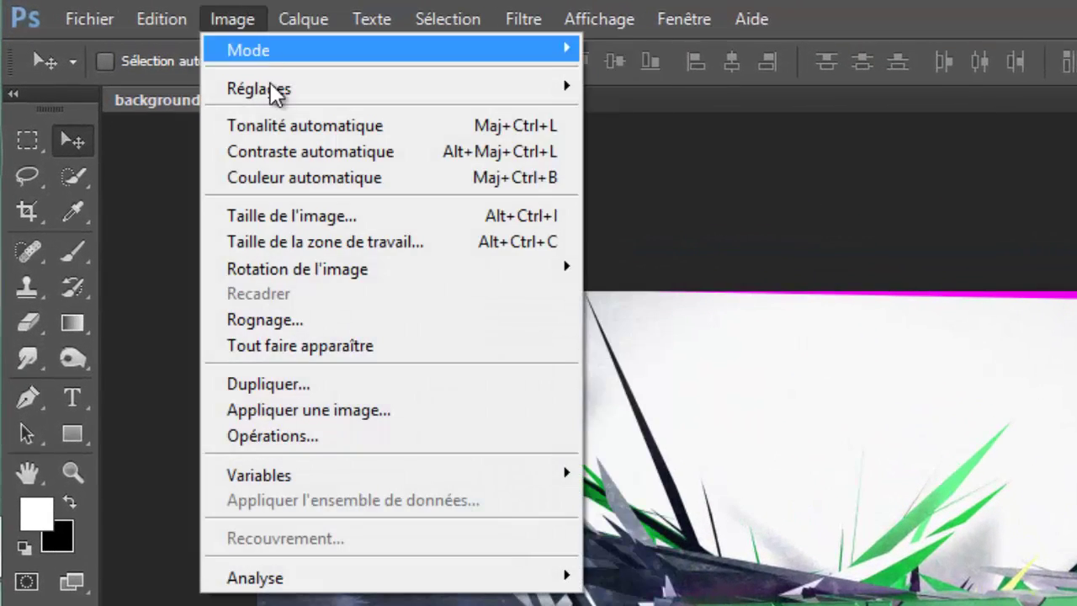
mouse_move(295, 95)
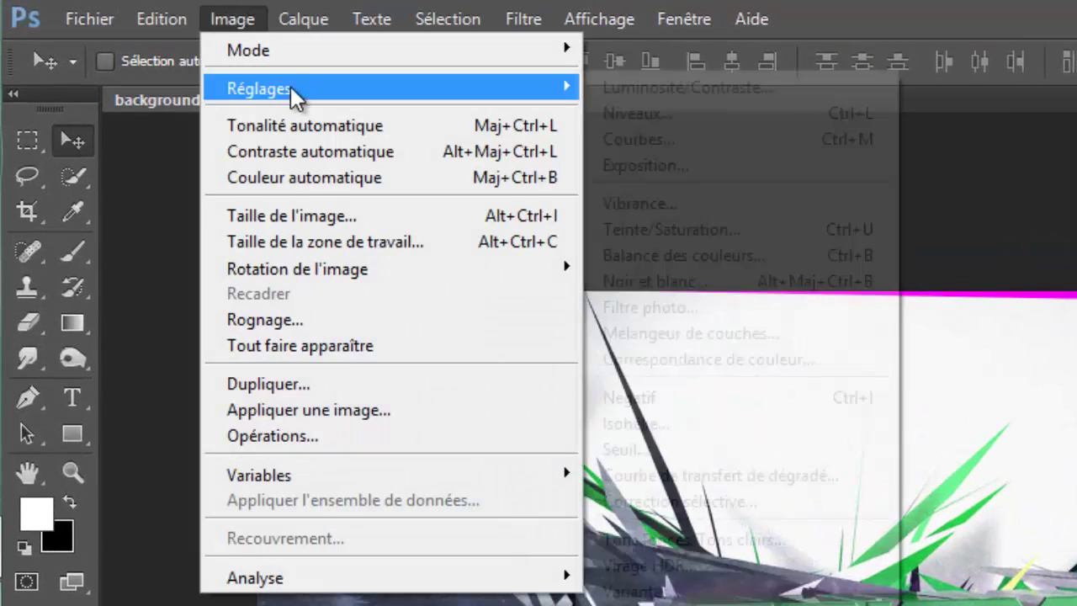
click(762, 332)
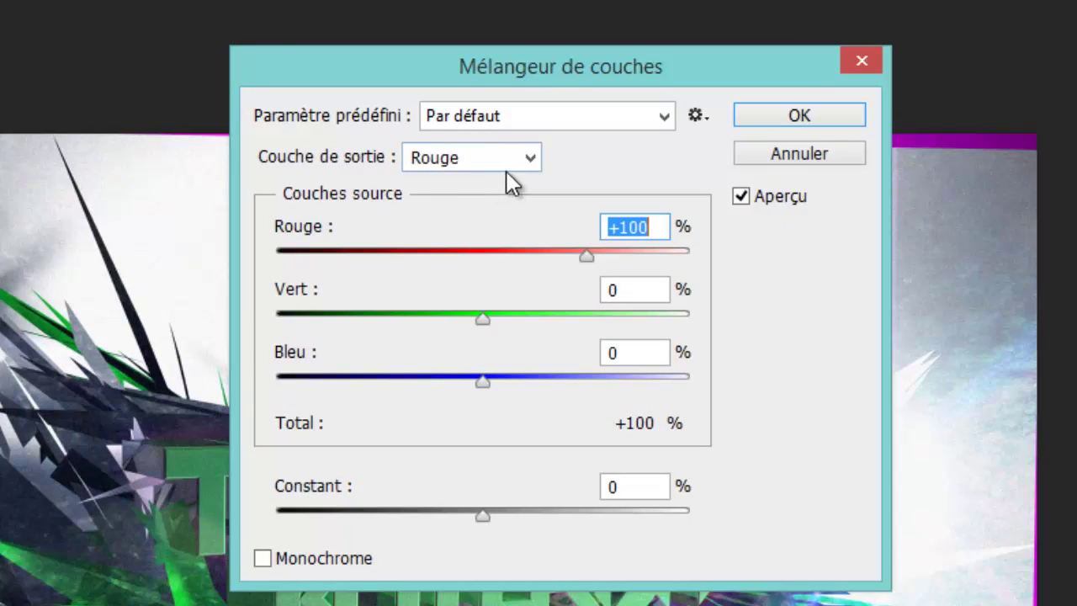
click(530, 160)
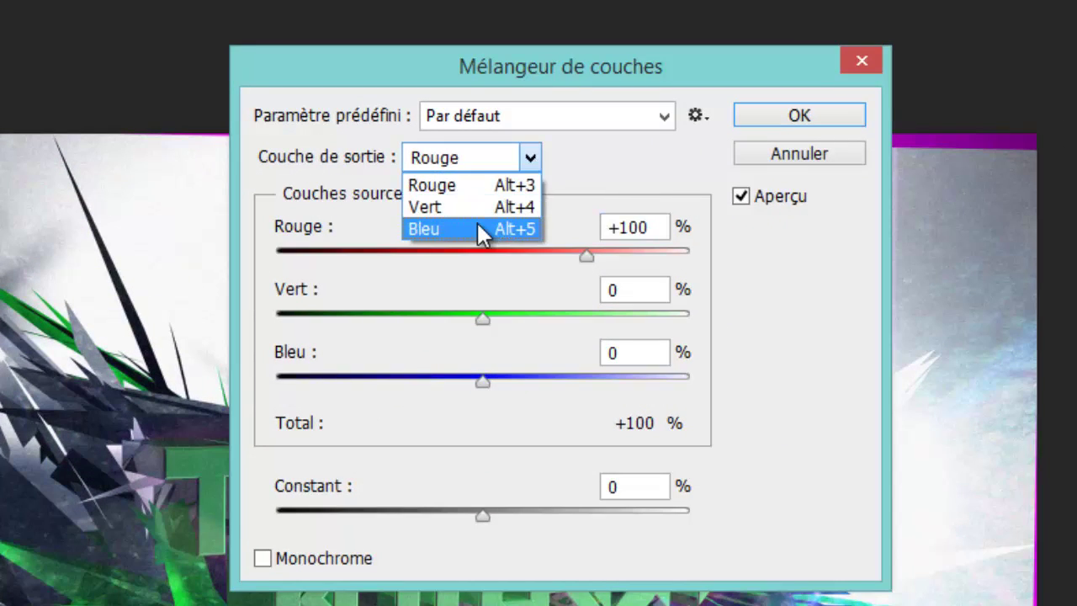
click(480, 231)
click(661, 355)
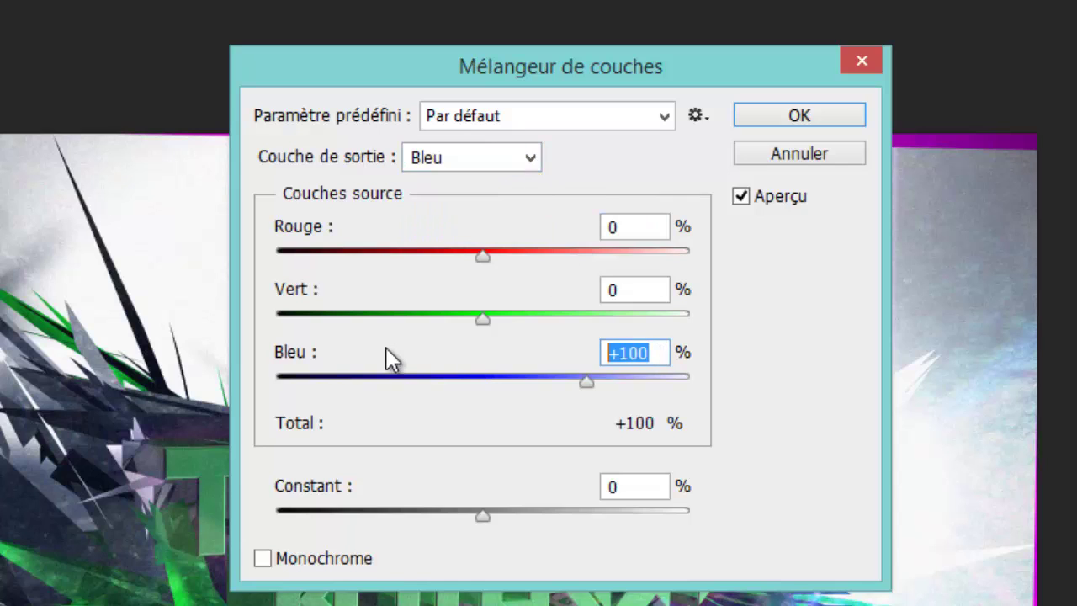
text(0)
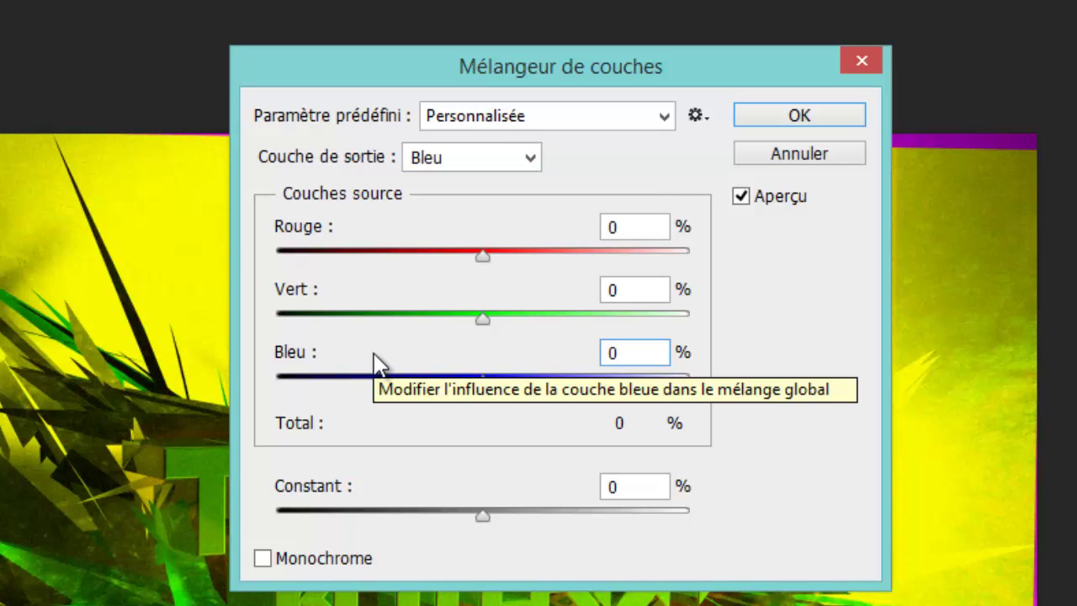
click(530, 157)
click(502, 182)
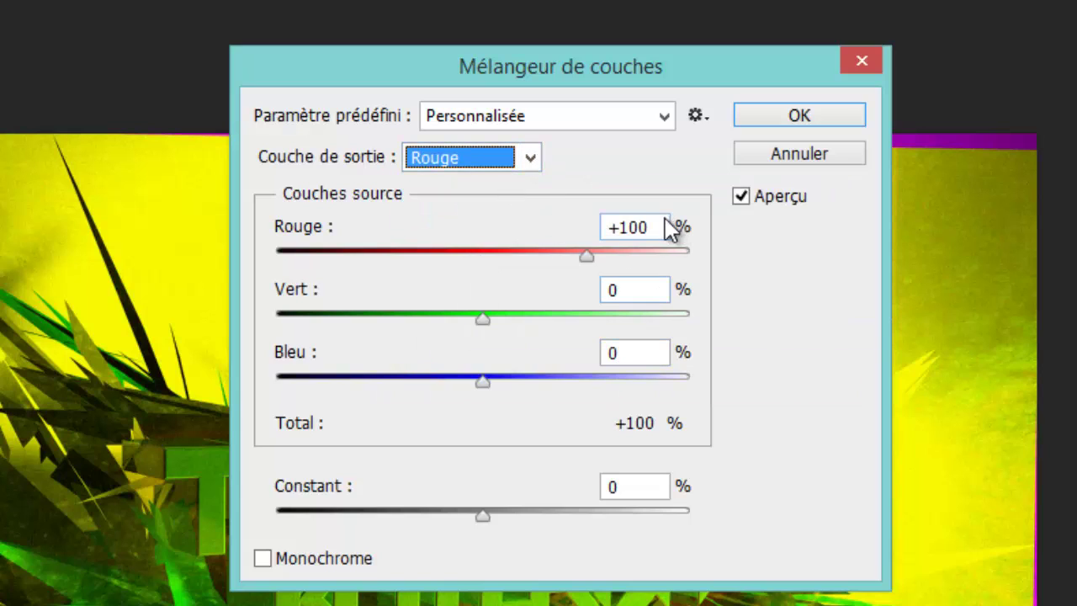
click(528, 160)
click(473, 231)
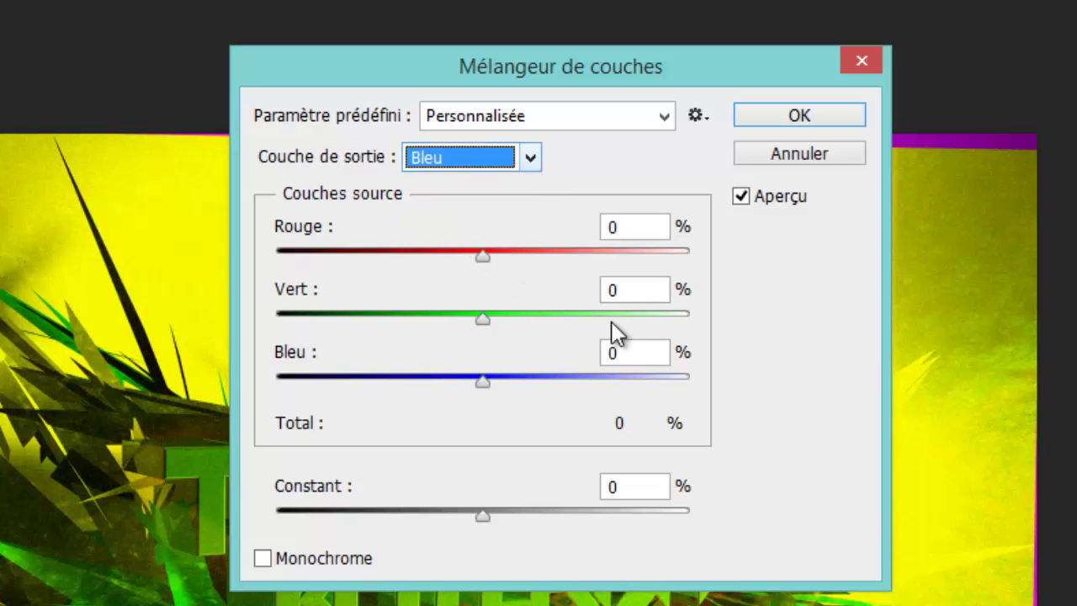
click(650, 353)
text(100)
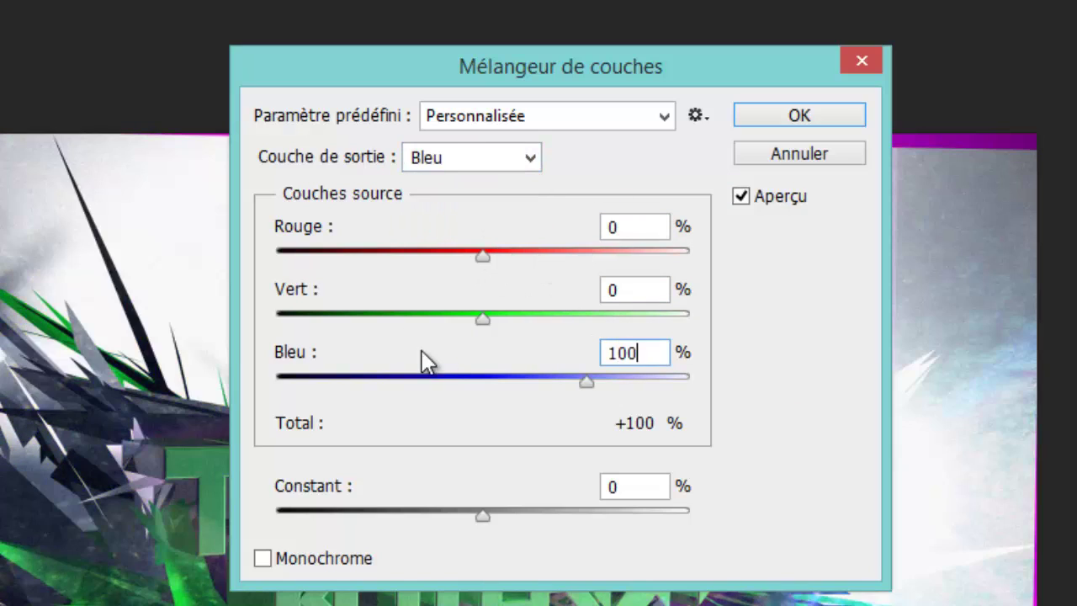
Set the Rouge source to 0% for the Rouge output channel and apply the Channel Mixer to Calque 0 copie.
click(531, 159)
click(488, 183)
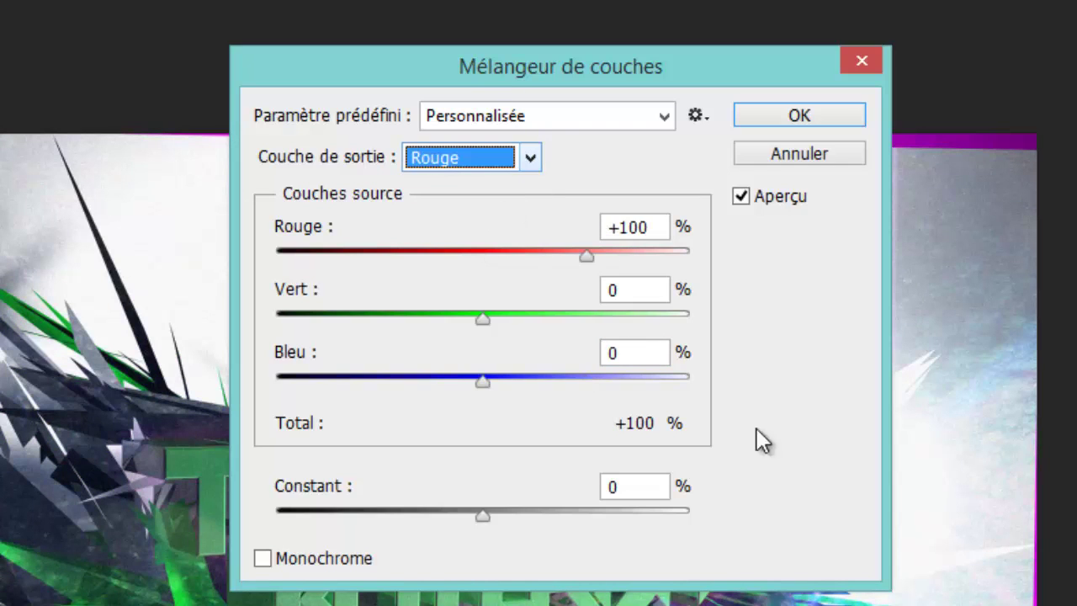
click(660, 234)
text(01)
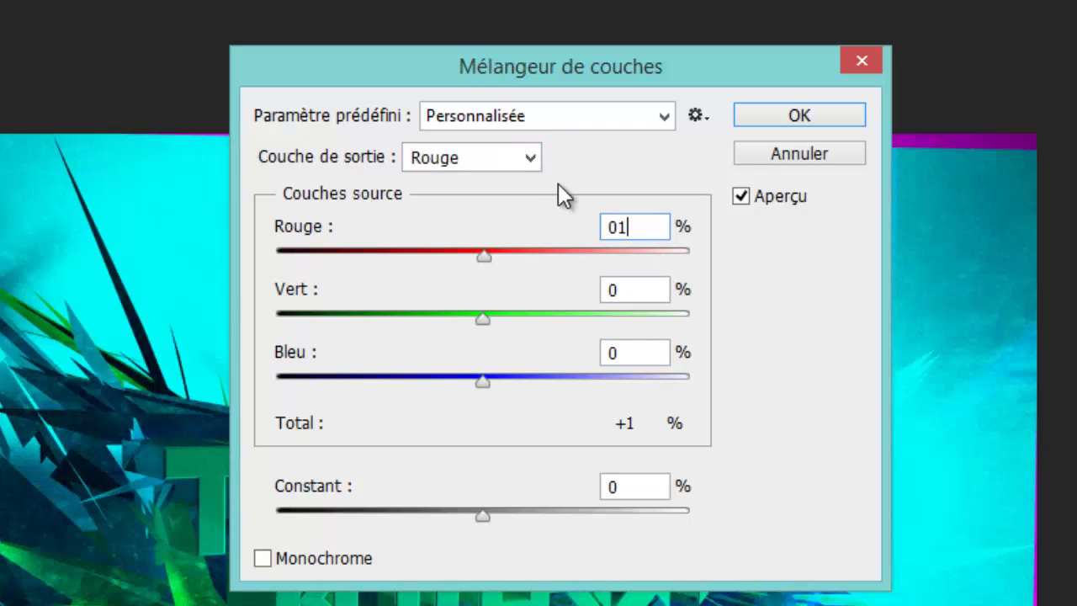
key(BackSpace)
click(823, 126)
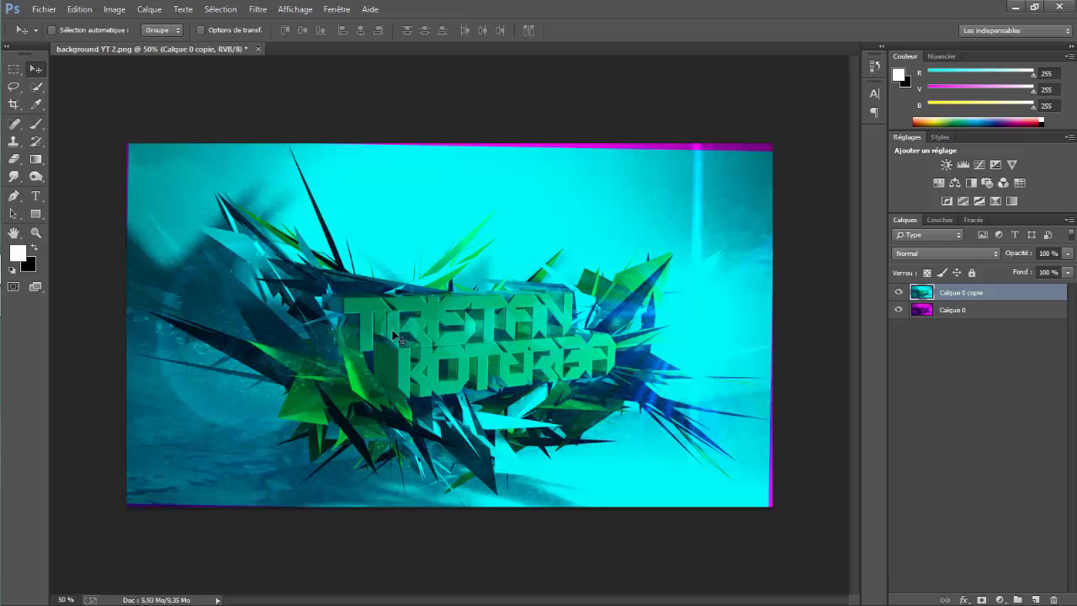
With Calque 0 copie temporarily hidden, apply the Channel Mixer to Calque 0 with the Bleu source at 0% for the Bleu output channel.
click(935, 312)
click(898, 293)
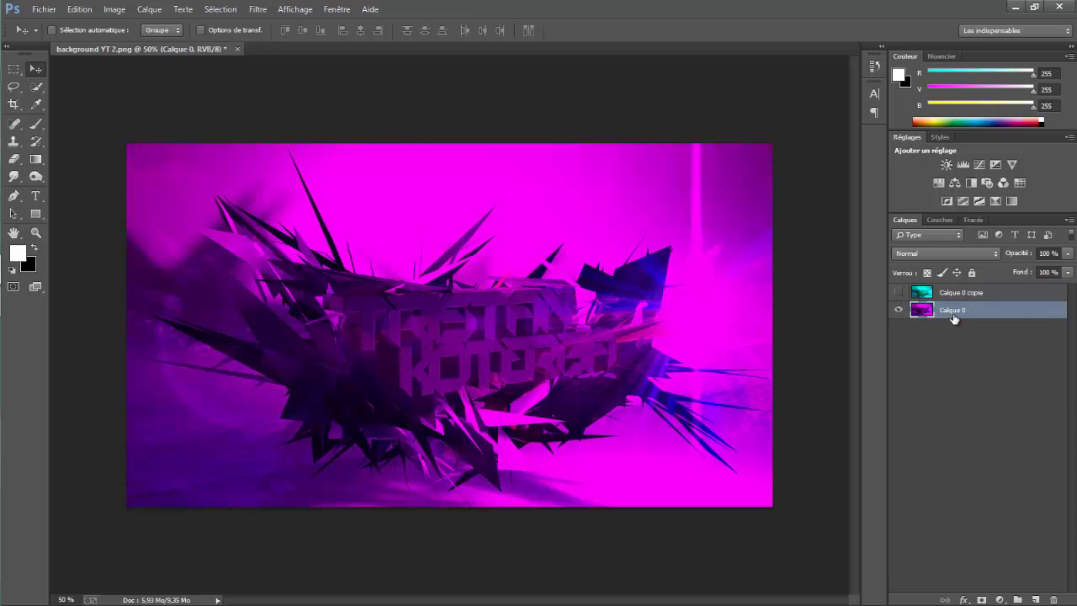
click(115, 9)
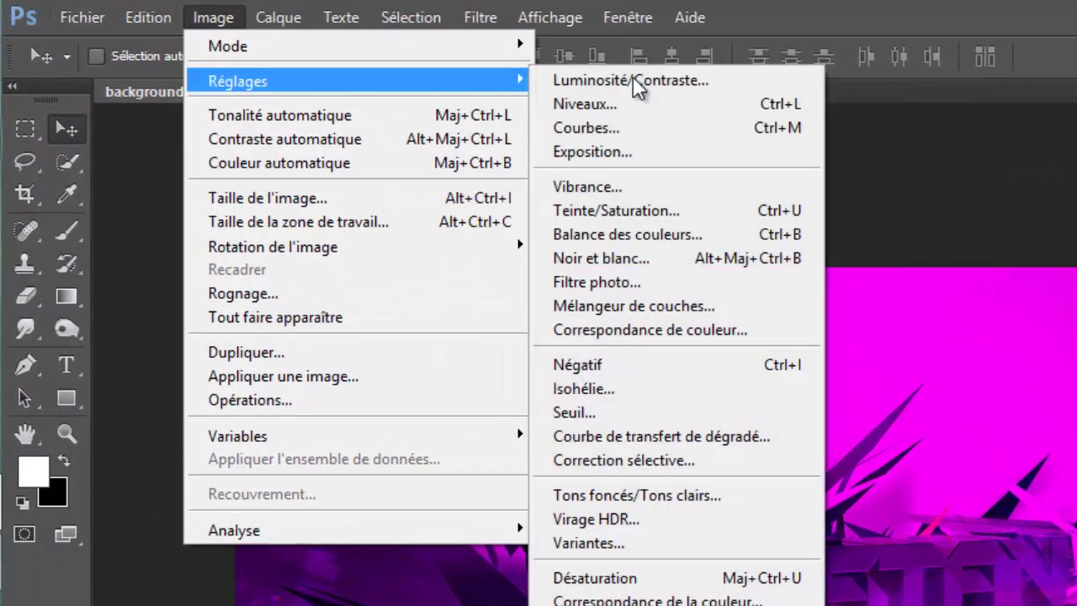
click(682, 305)
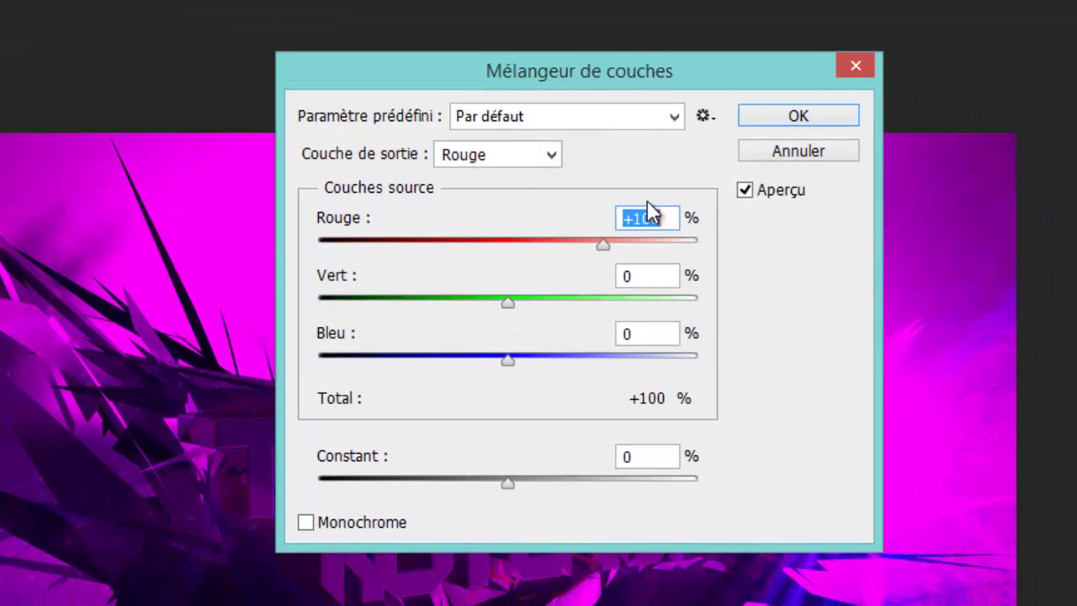
click(551, 154)
click(530, 220)
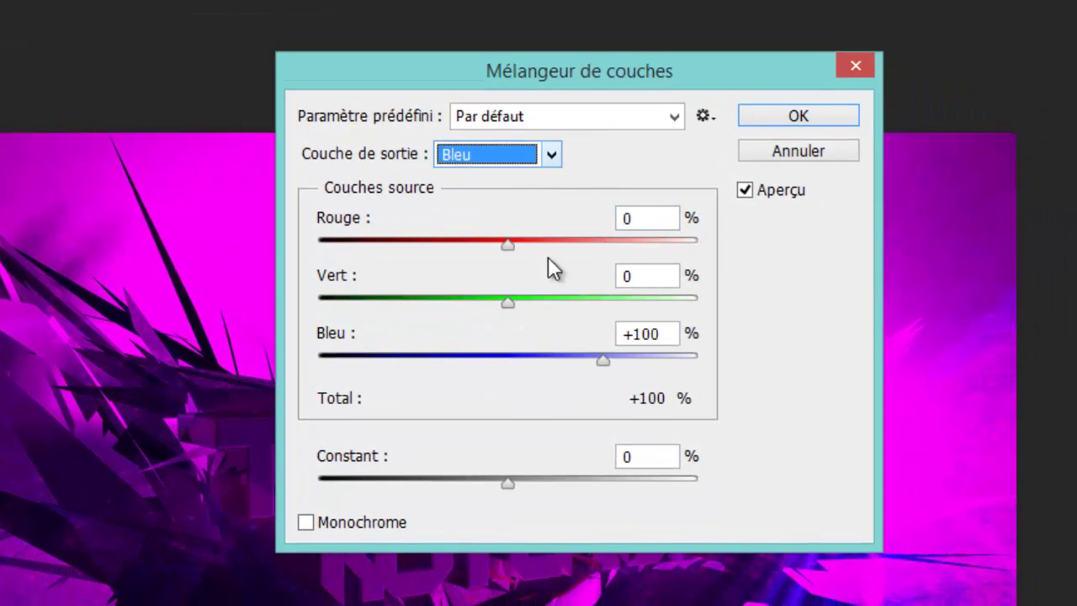
click(677, 334)
text(0)
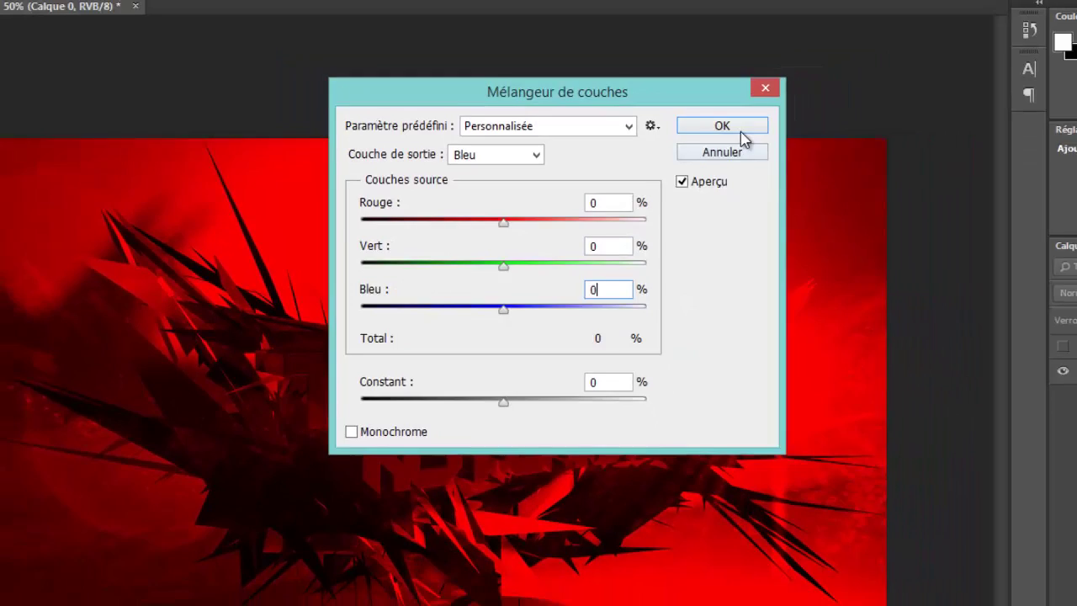
click(741, 131)
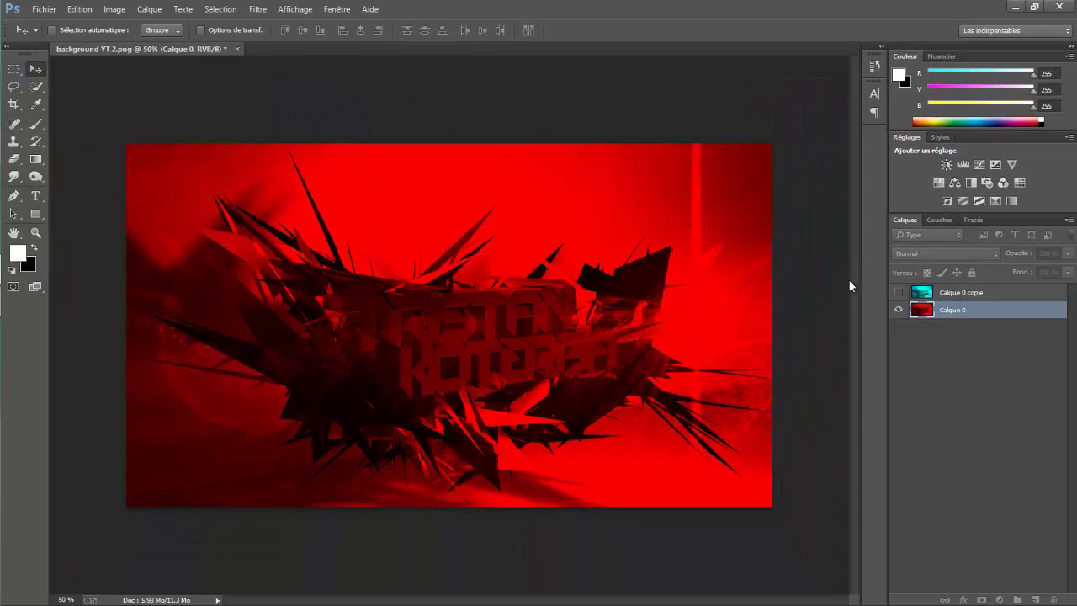
click(1063, 347)
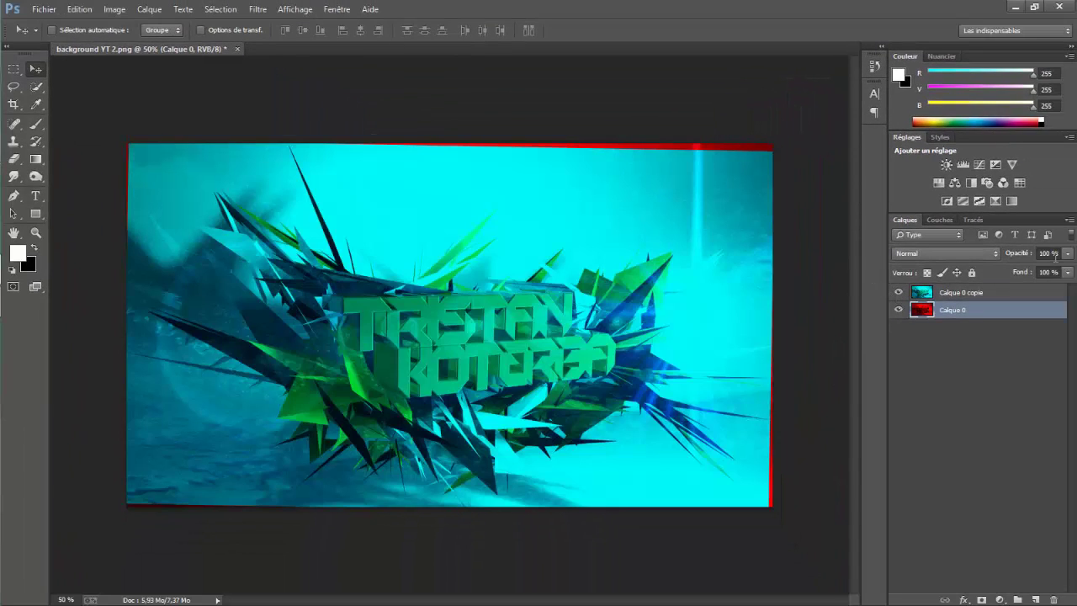
click(1047, 253)
text(50)
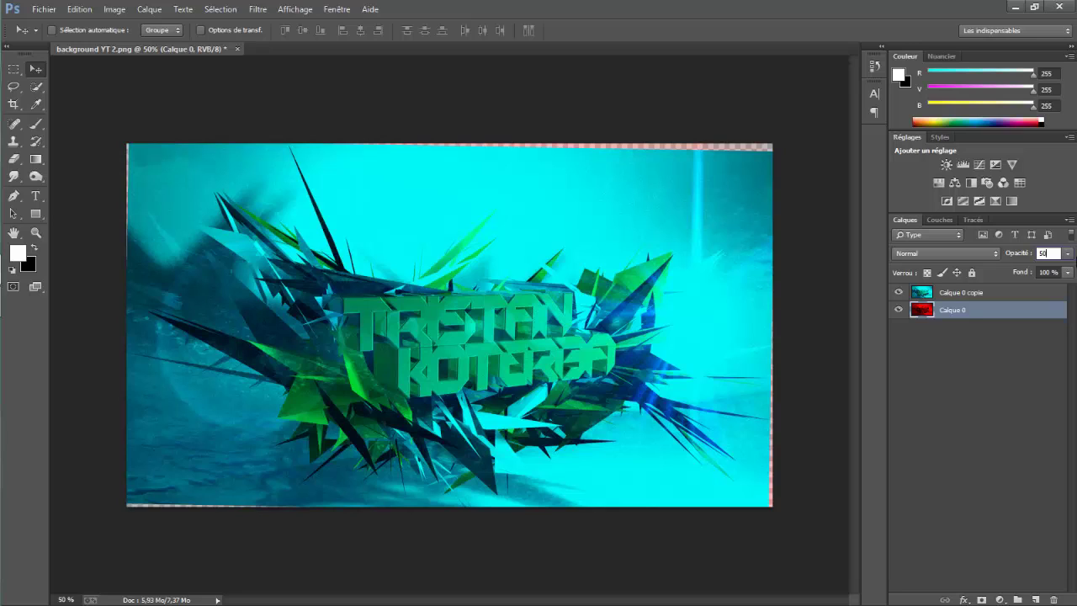
key(BackSpace)
text(100)
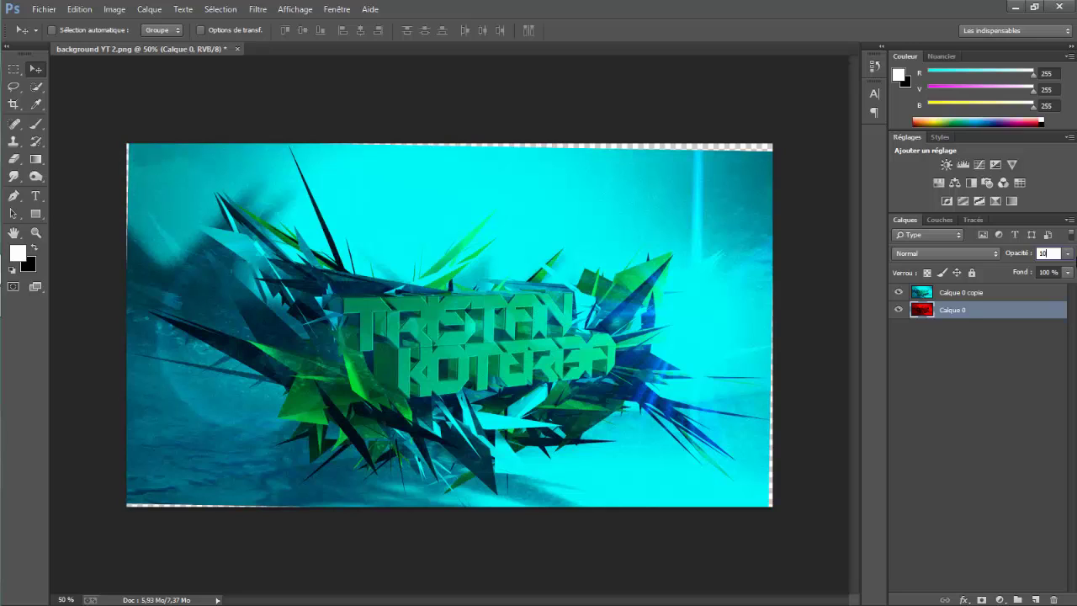
Set the opacity of Calque 0 copie to 50%.
click(974, 294)
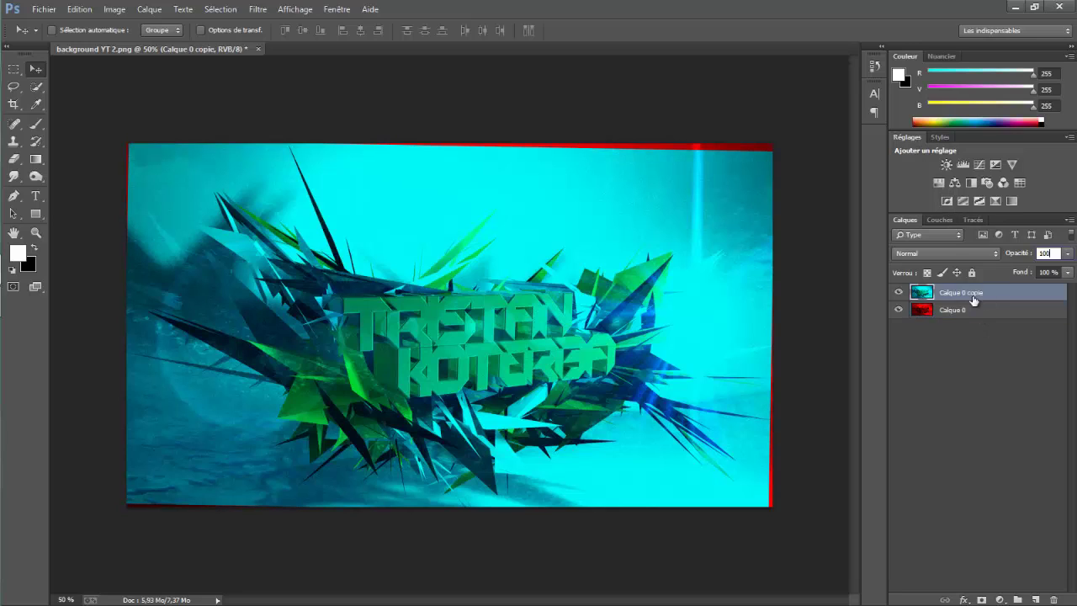
text(50)
key(Return)
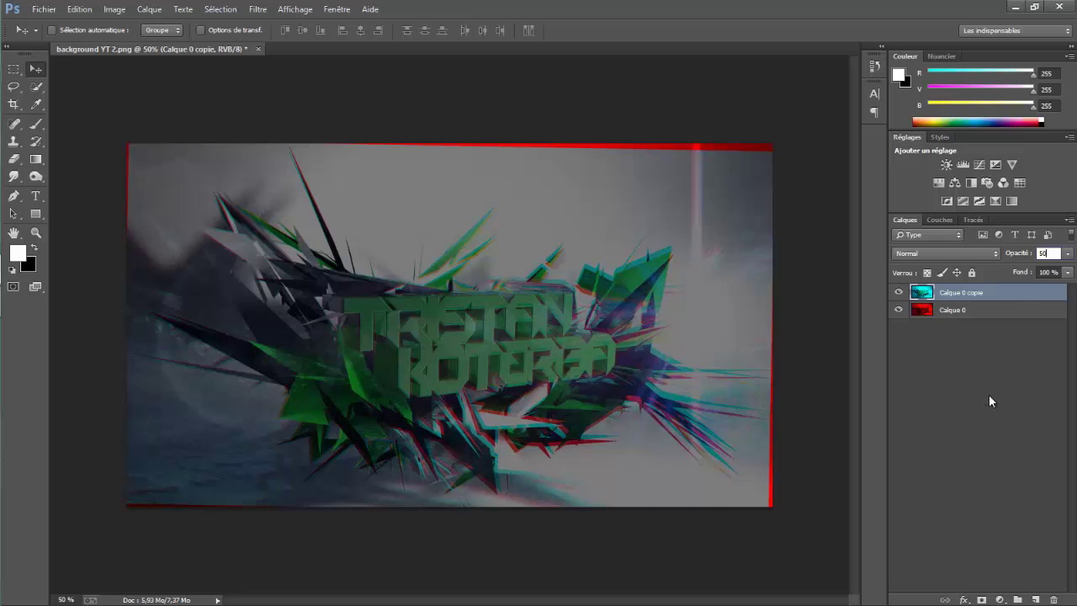
Compare the blended image with Calque 0 and Calque 0 copie each hidden in turn, leaving both layers shown.
click(899, 309)
click(898, 310)
key(Return)
click(898, 292)
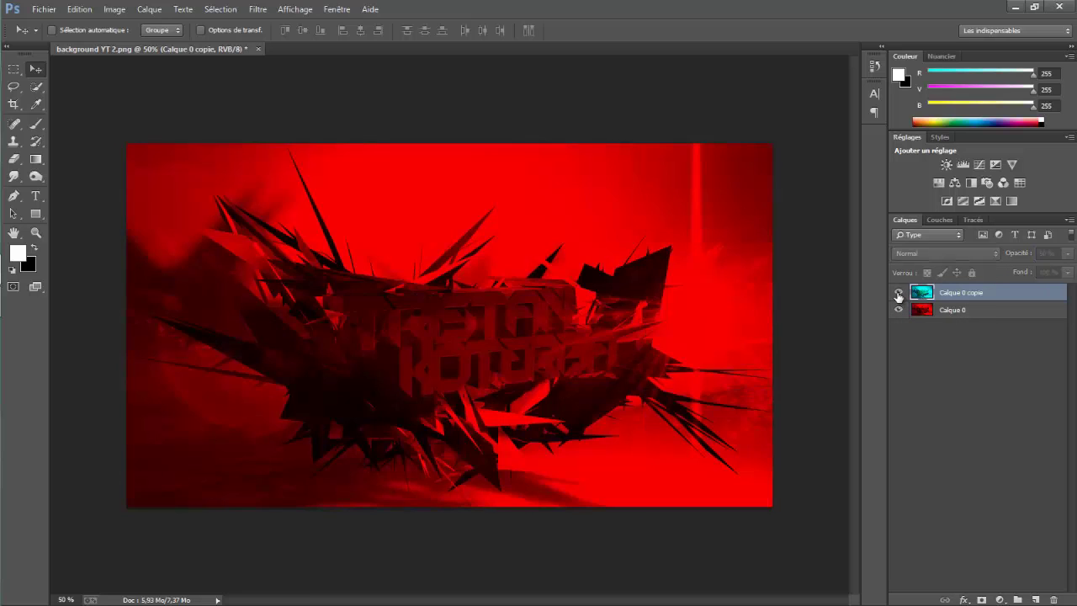
click(898, 292)
Restore the opacity of Calque 0 copie to 100% and set its blend mode to Superposition.
click(1047, 253)
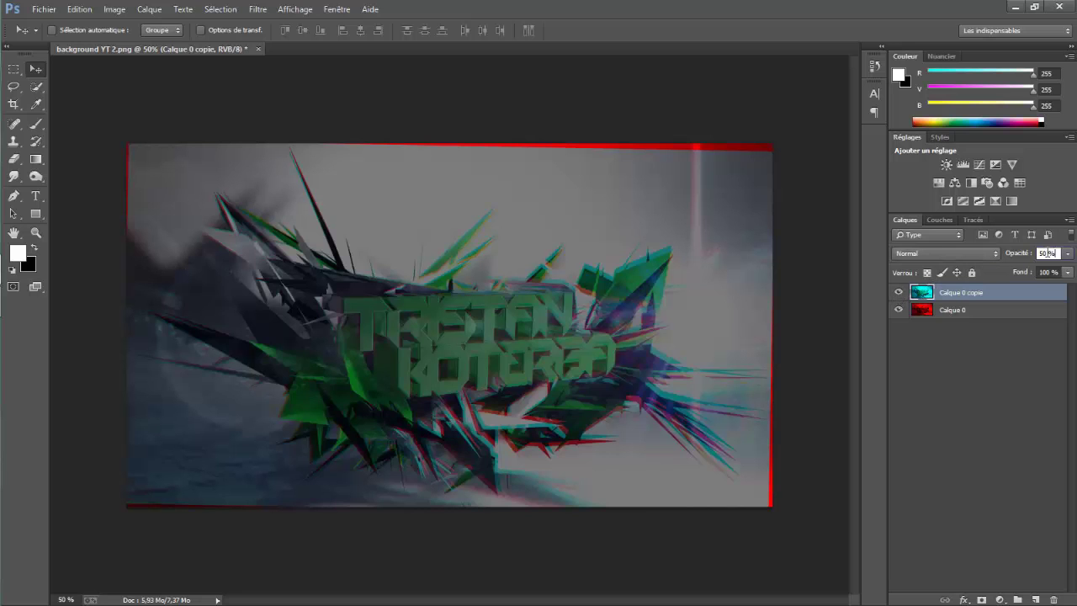
text(100)
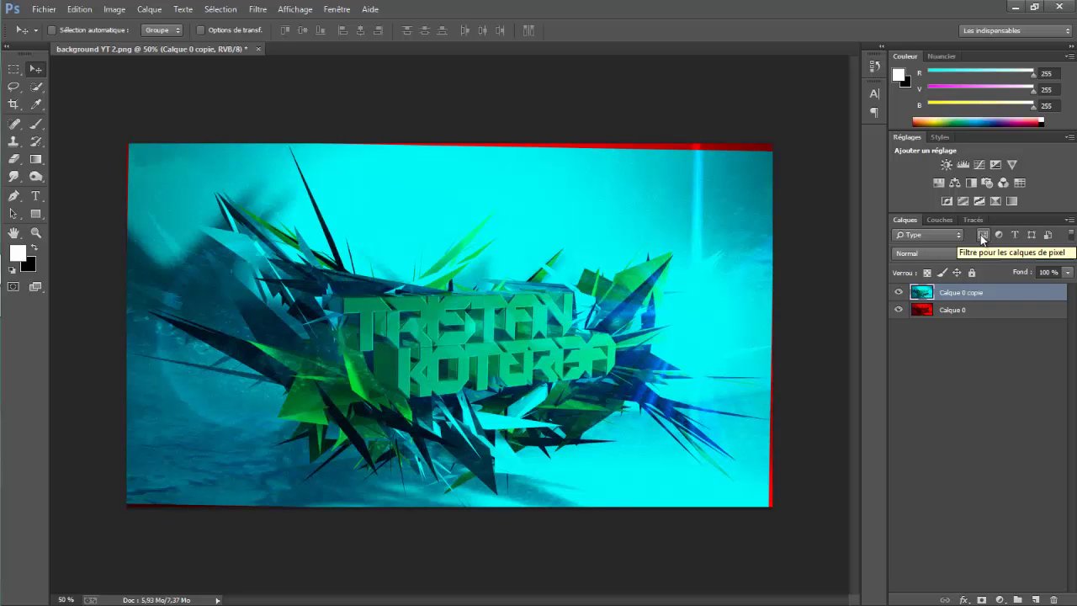
key(Return)
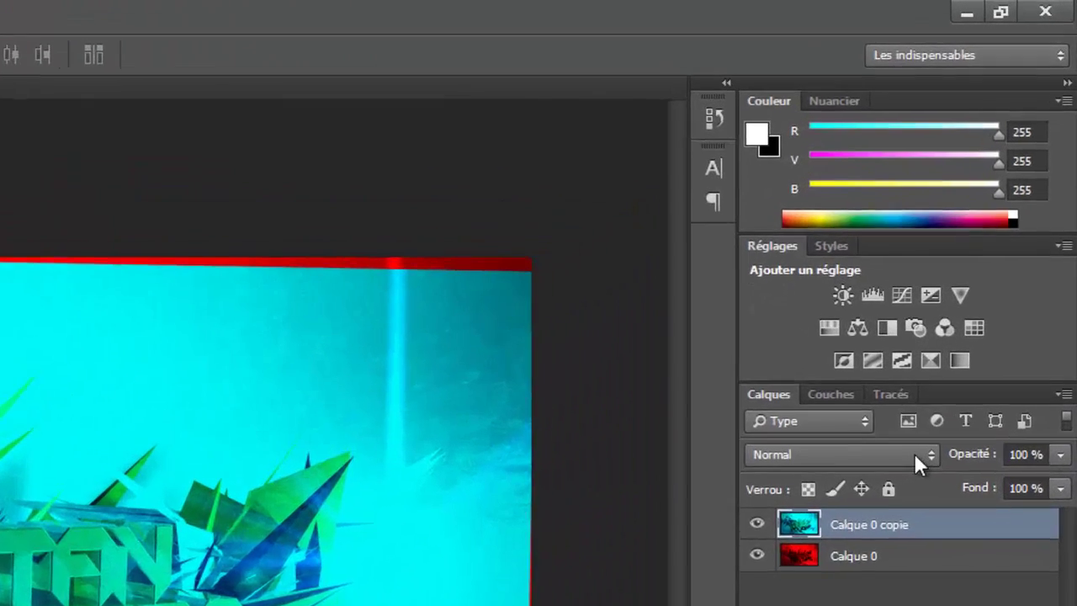
click(992, 253)
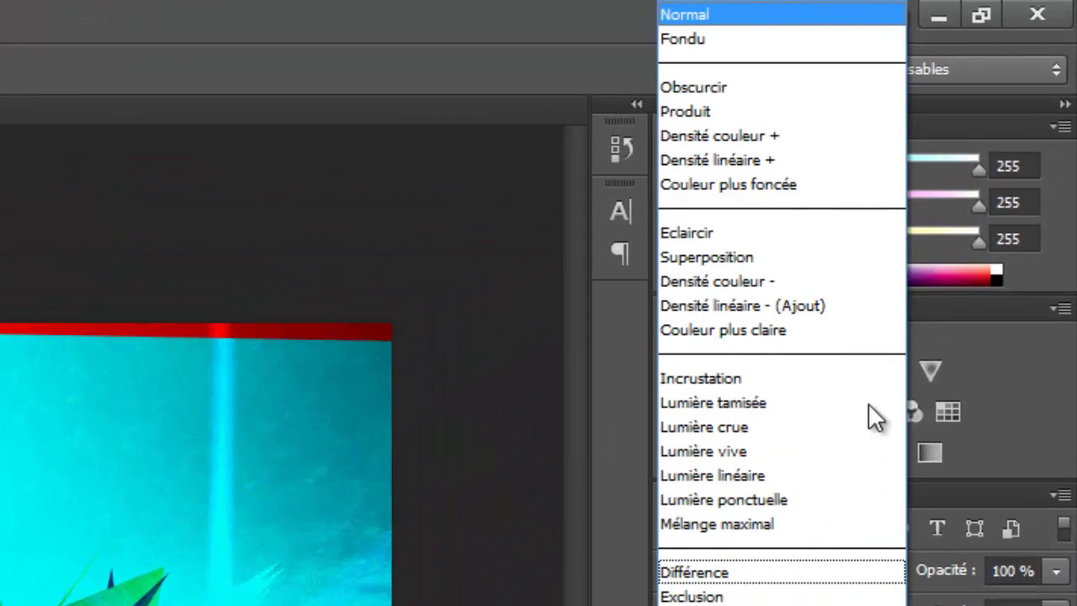
click(723, 256)
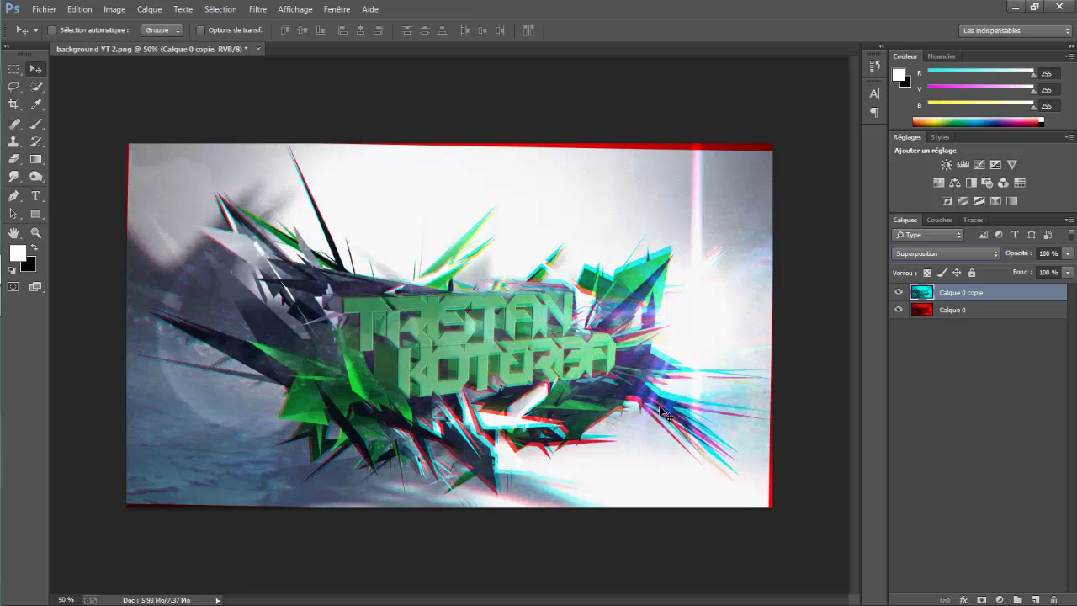
Place Calque 0 above Calque 0 copie and set the blend mode of Calque 0 to Superposition.
mouse_move(959, 294)
mouse_down()
mouse_move(962, 341)
mouse_move(947, 295)
mouse_up()
click(946, 253)
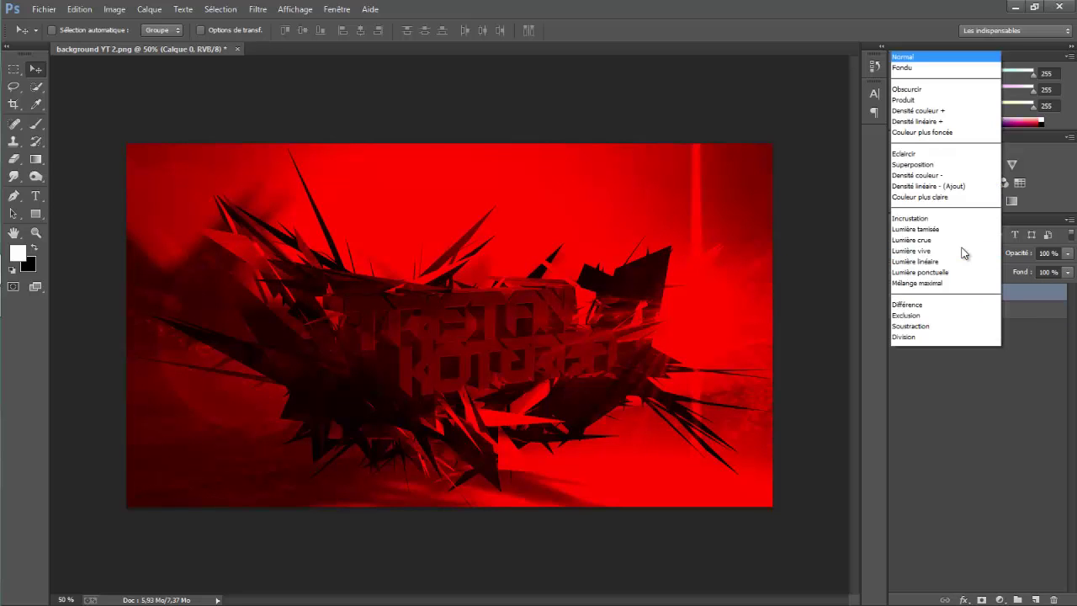
click(925, 114)
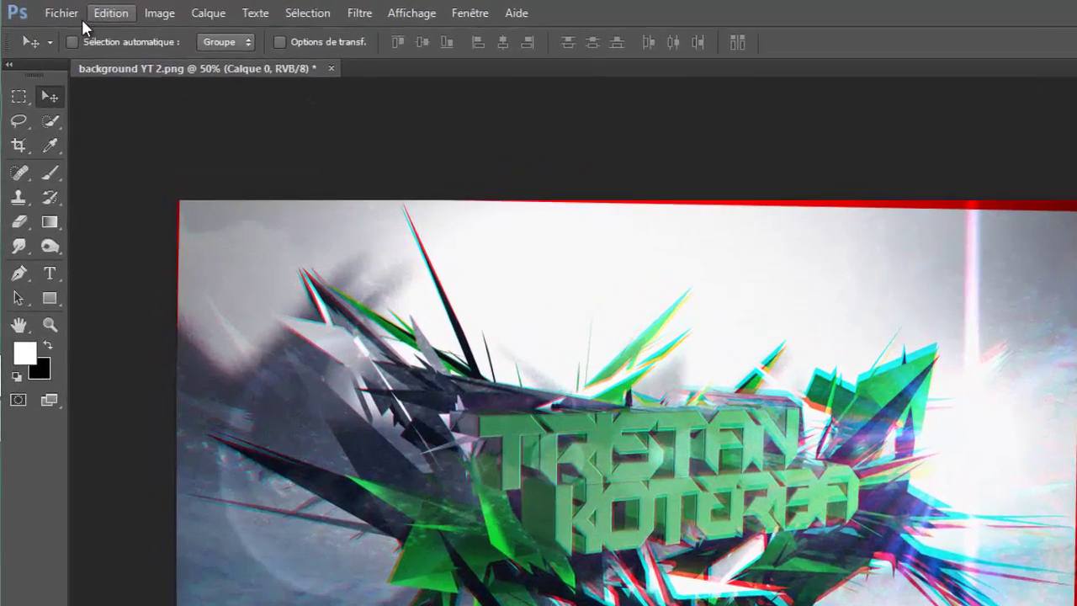
Start saving the image under a new file and choose JPEG as the file format.
click(64, 13)
click(177, 287)
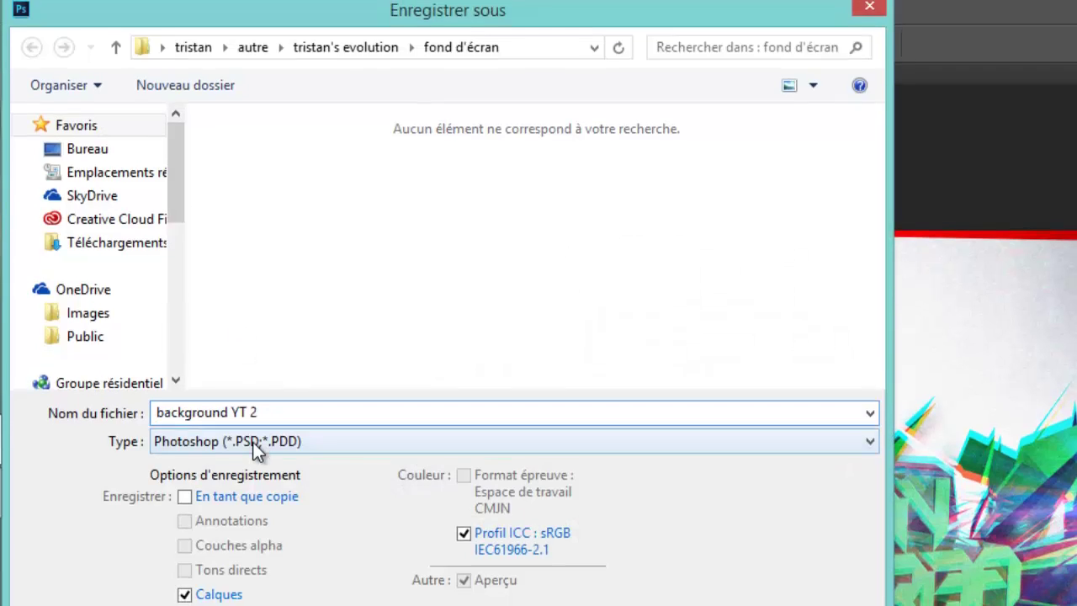
click(252, 441)
click(223, 498)
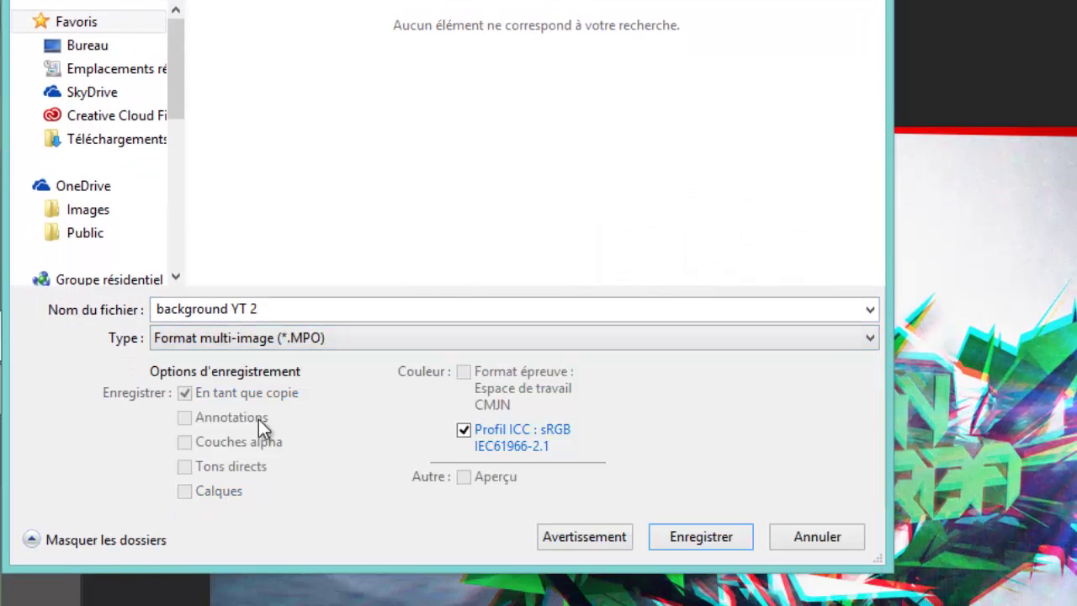
click(277, 349)
click(239, 509)
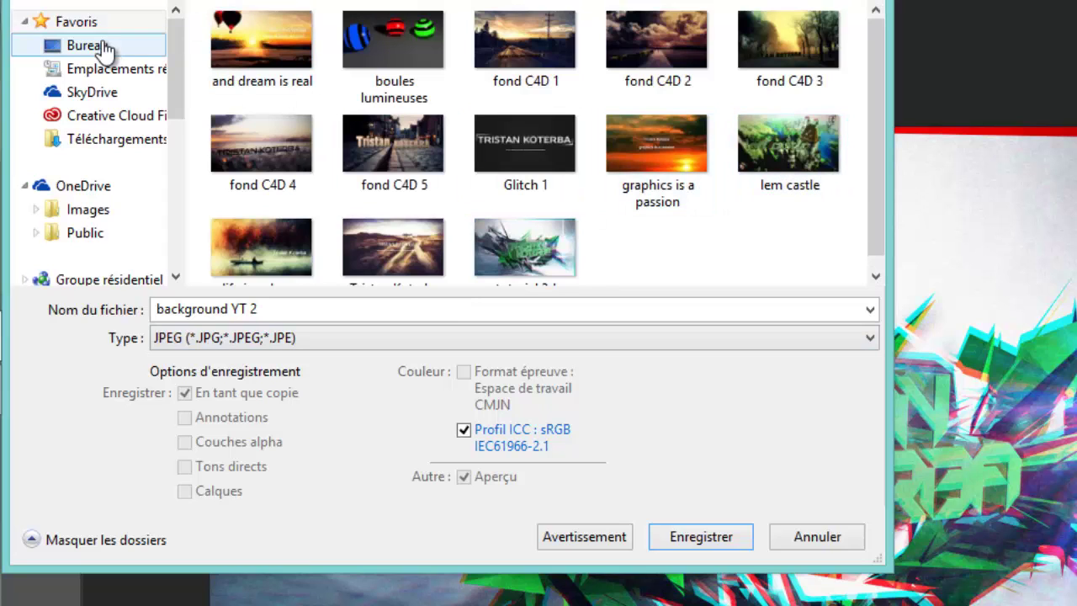
Save the JPEG in the Bureau folder under the name "tr", accepting Maximum quality 12.
click(80, 45)
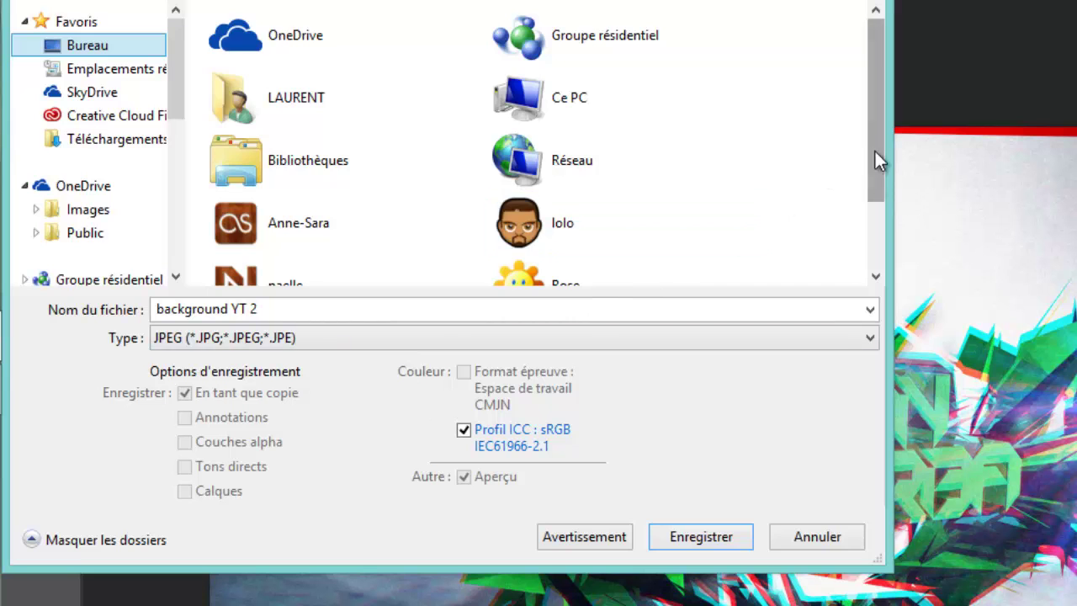
scroll(876, 163, down, 2)
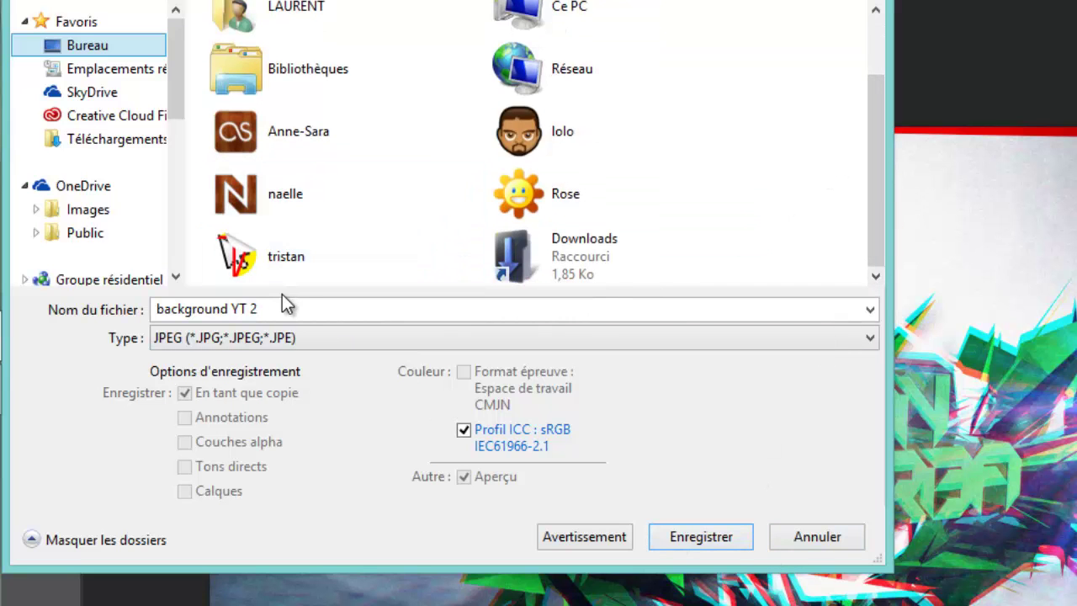
click(299, 308)
text(tr)
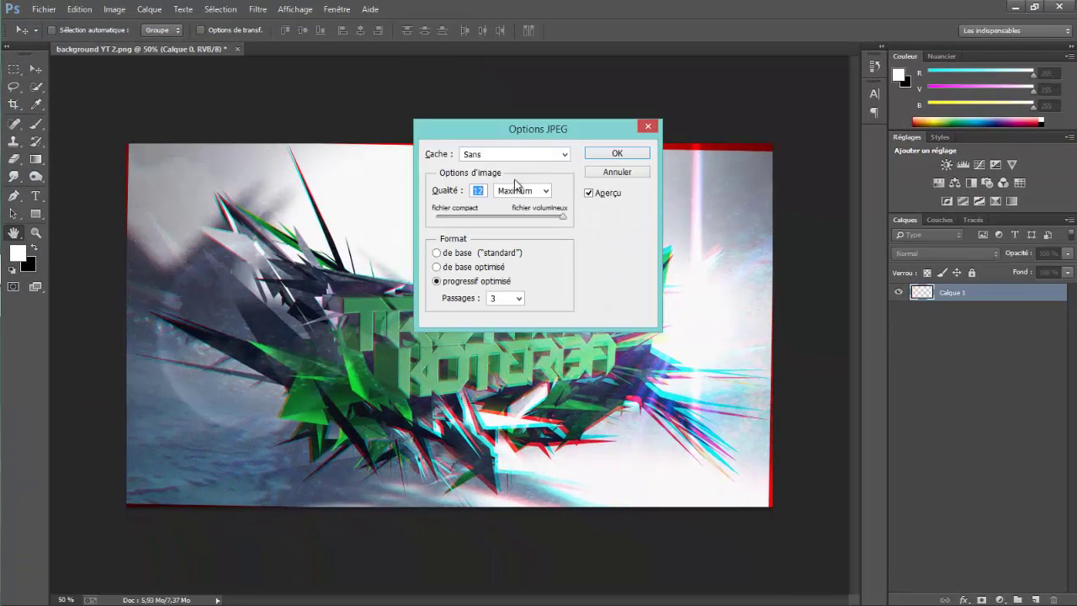
click(602, 155)
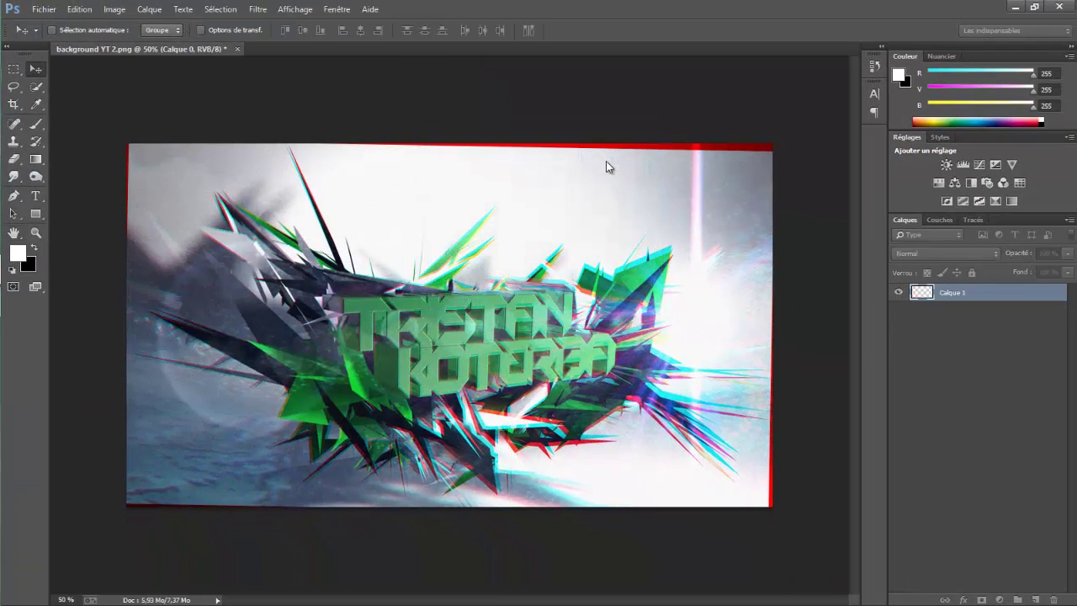